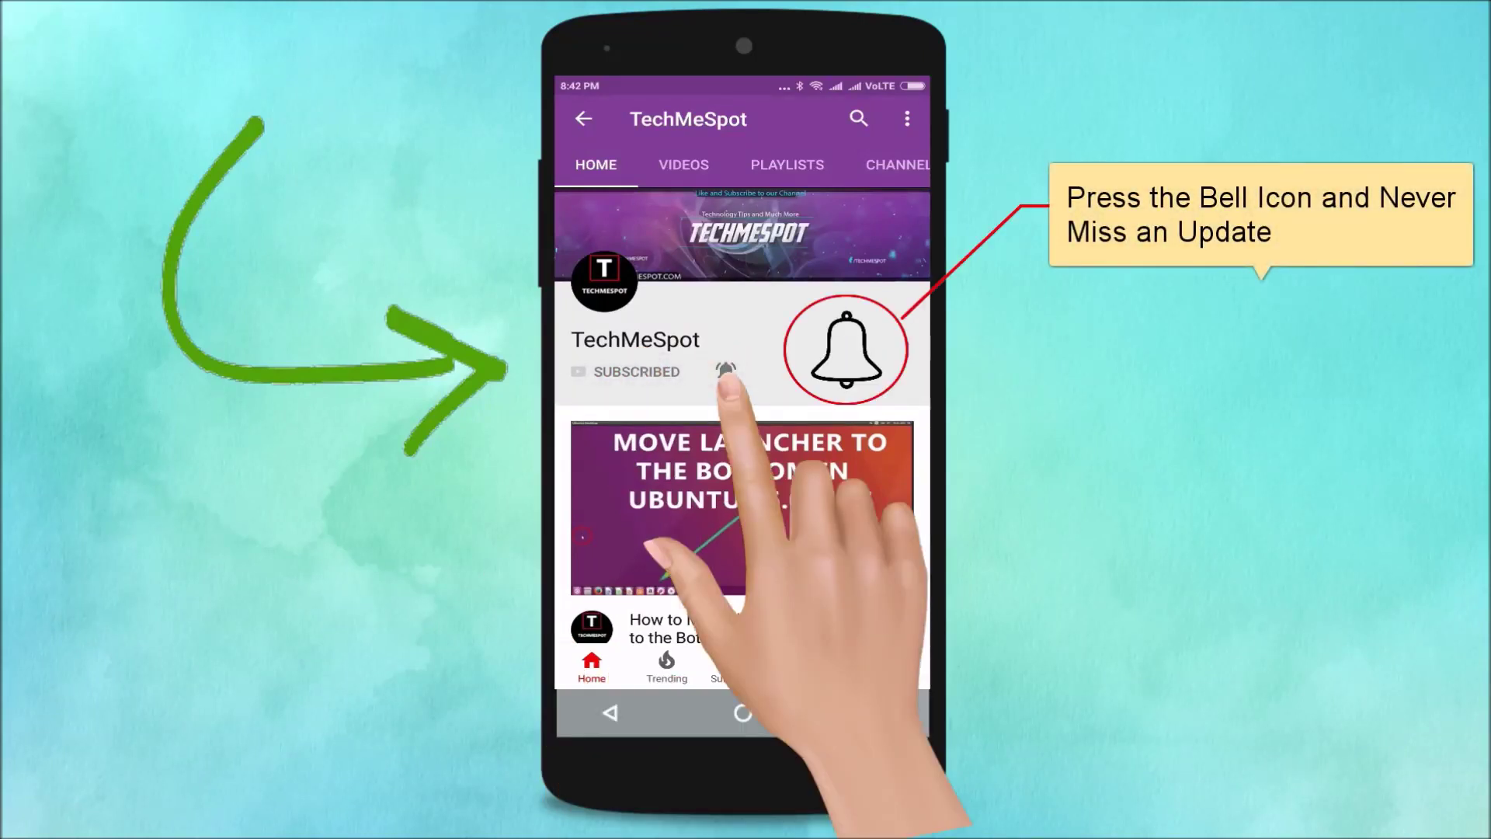
Step: Minimize the Text Editor note with the Opera-on-Kali title to reveal the desktop
left_click(726, 372)
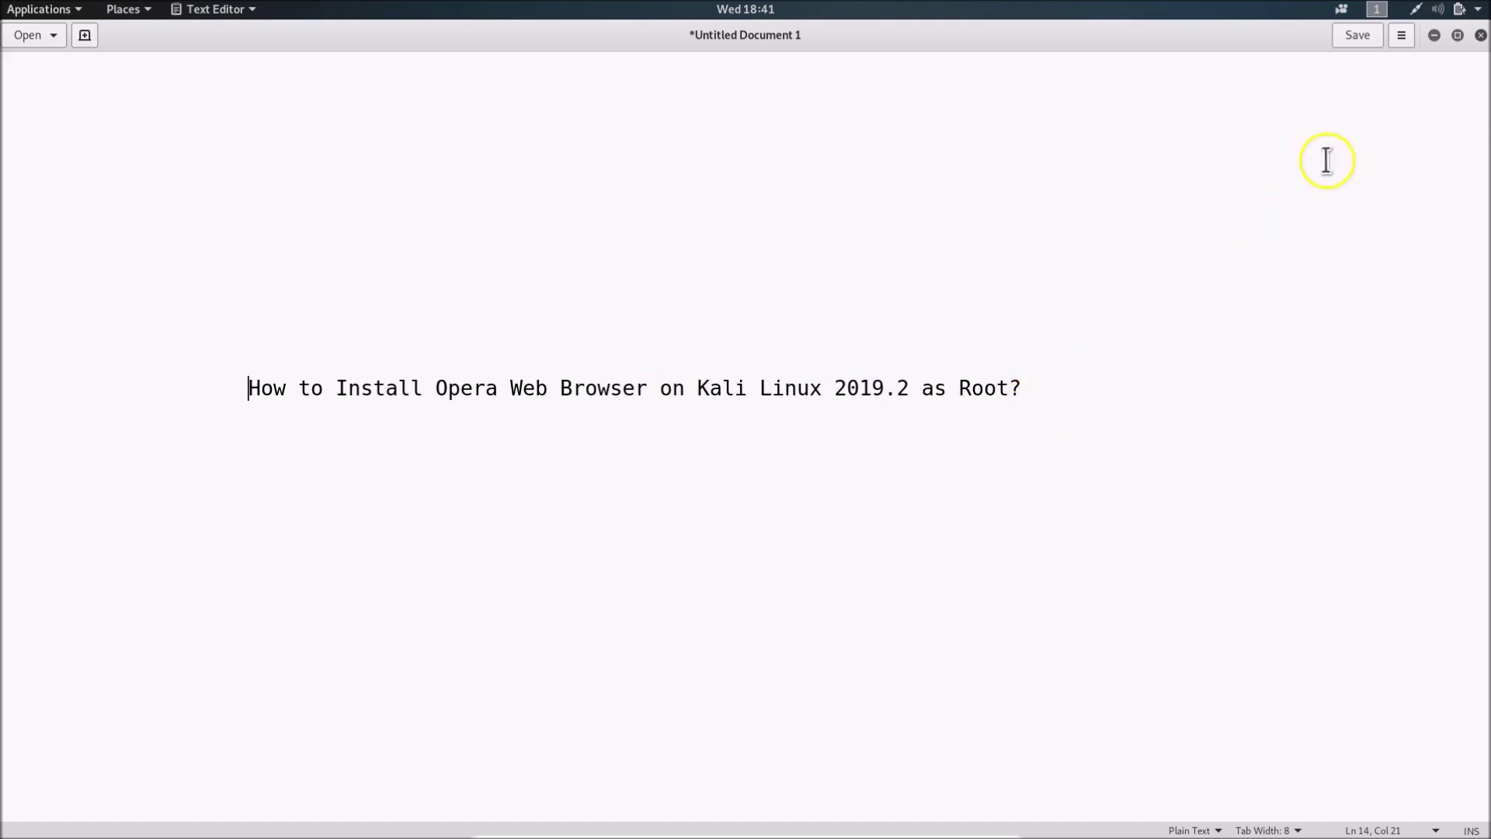
left_click(1433, 36)
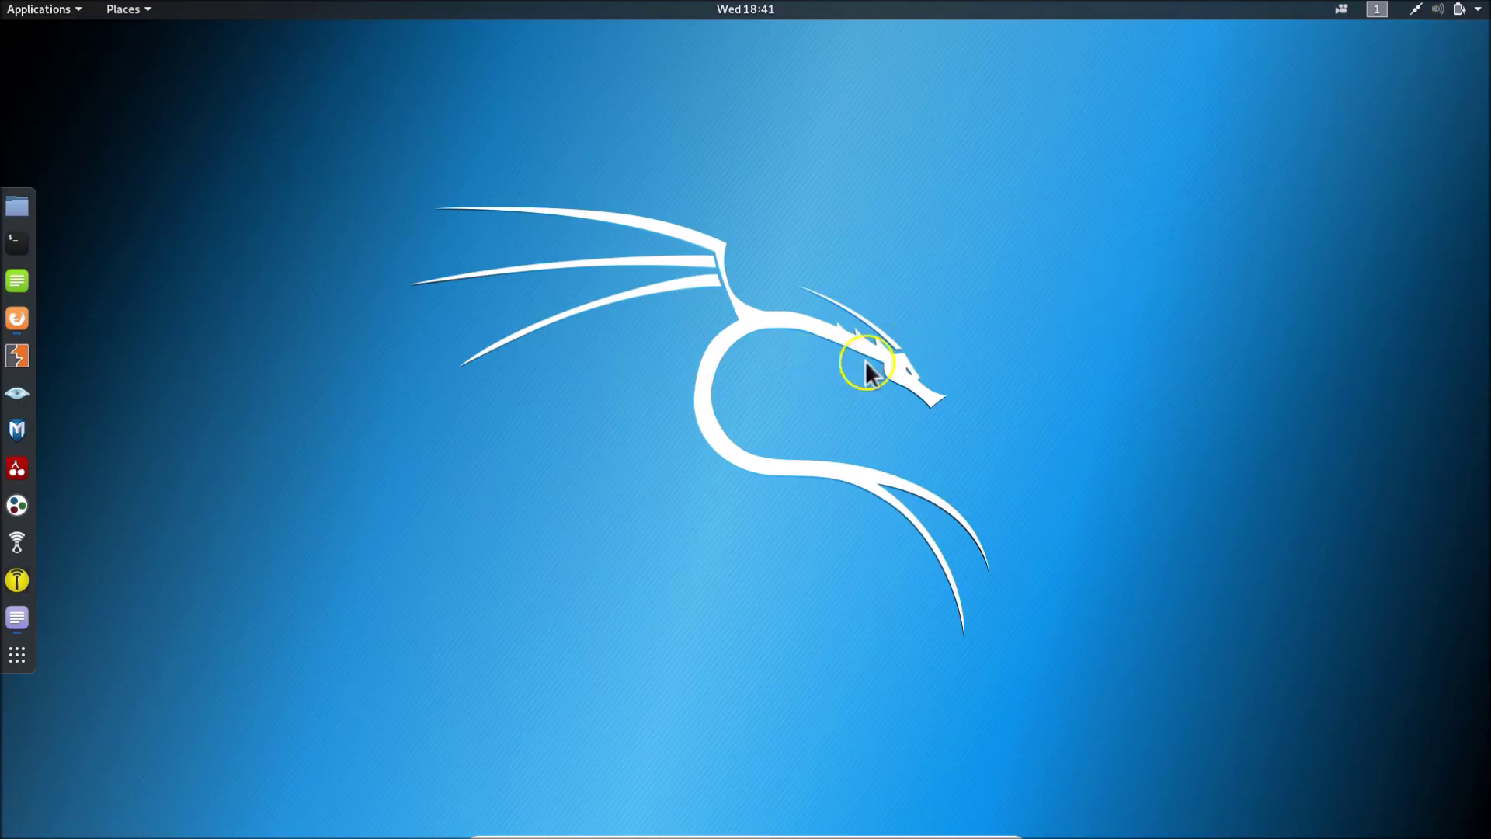
Step: Open Firefox, load google.com, and search for 'download opera browser'
left_click(17, 319)
type("google.co")
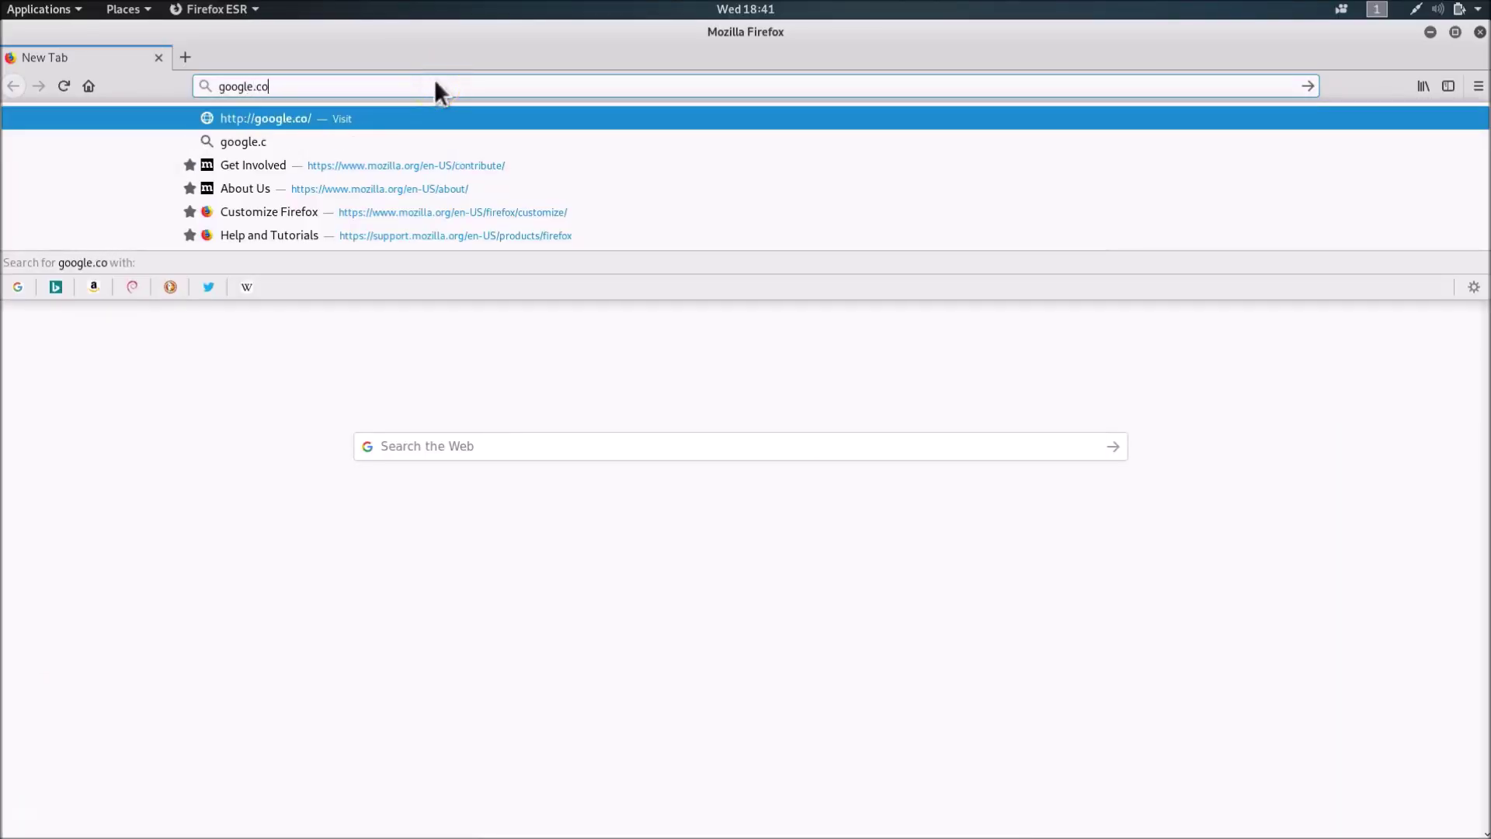
type("m")
key("Return")
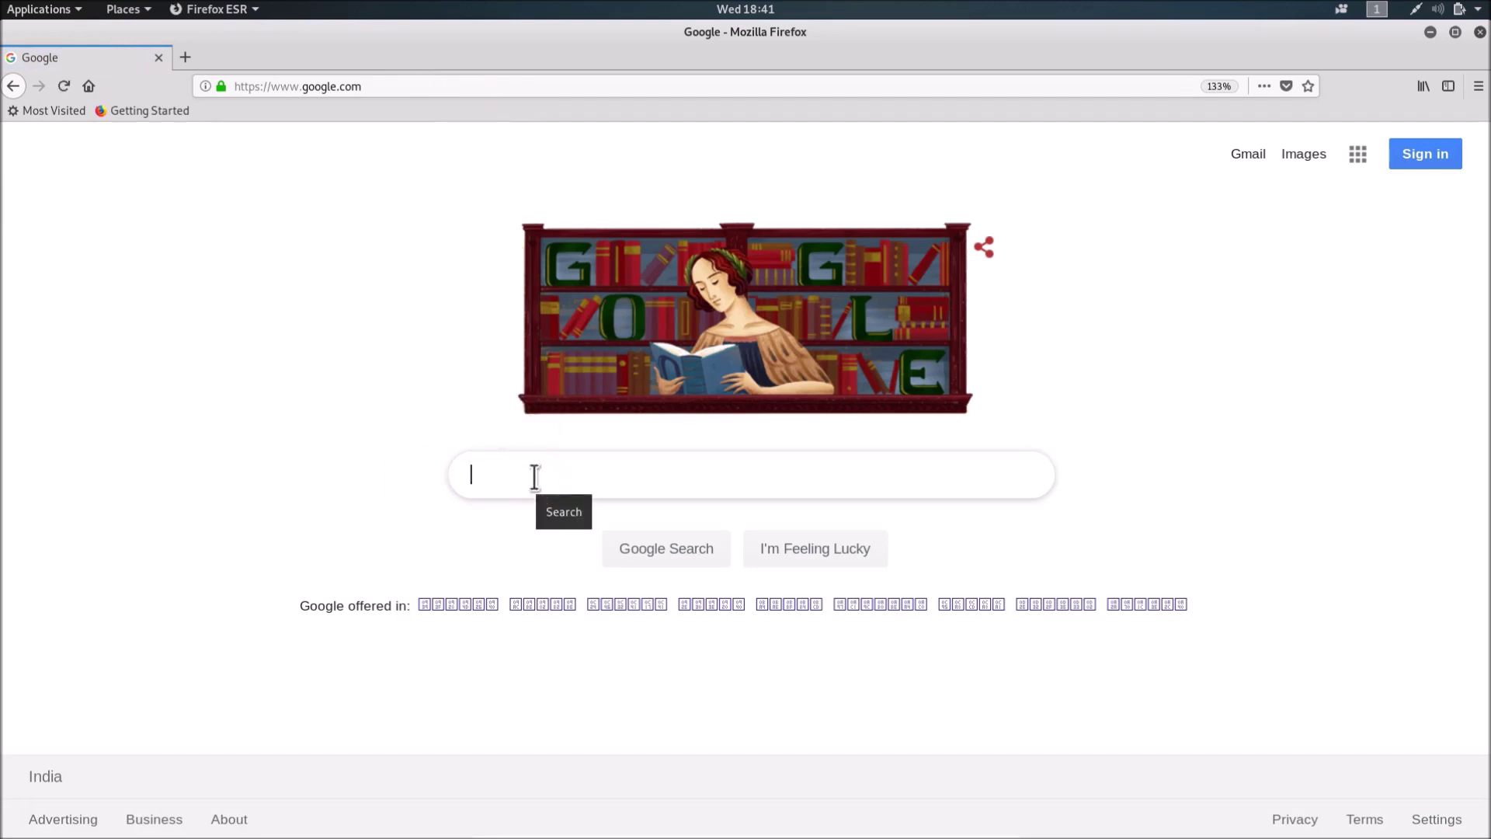
type("down")
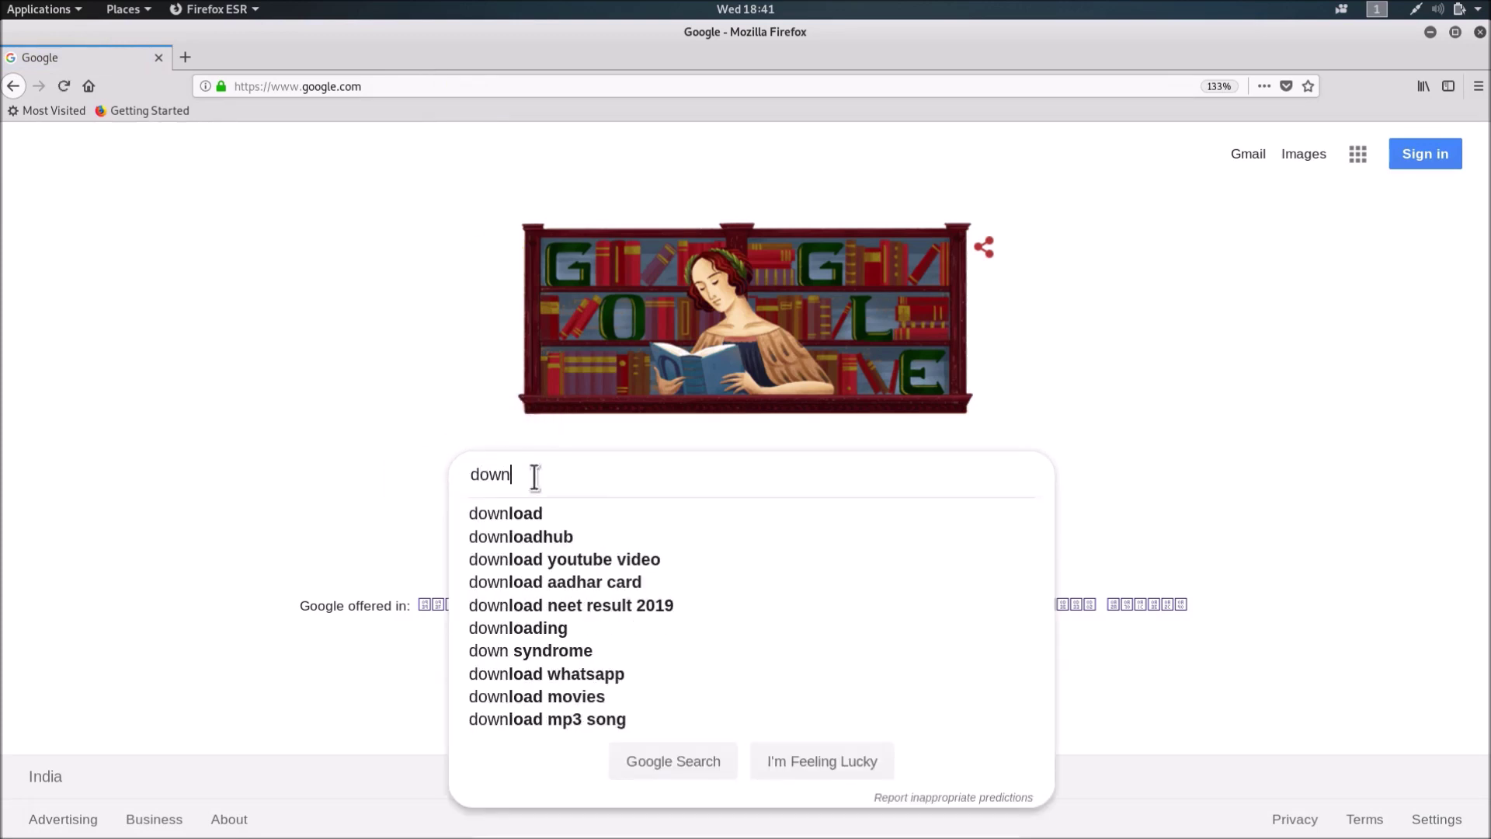
type("load opera ")
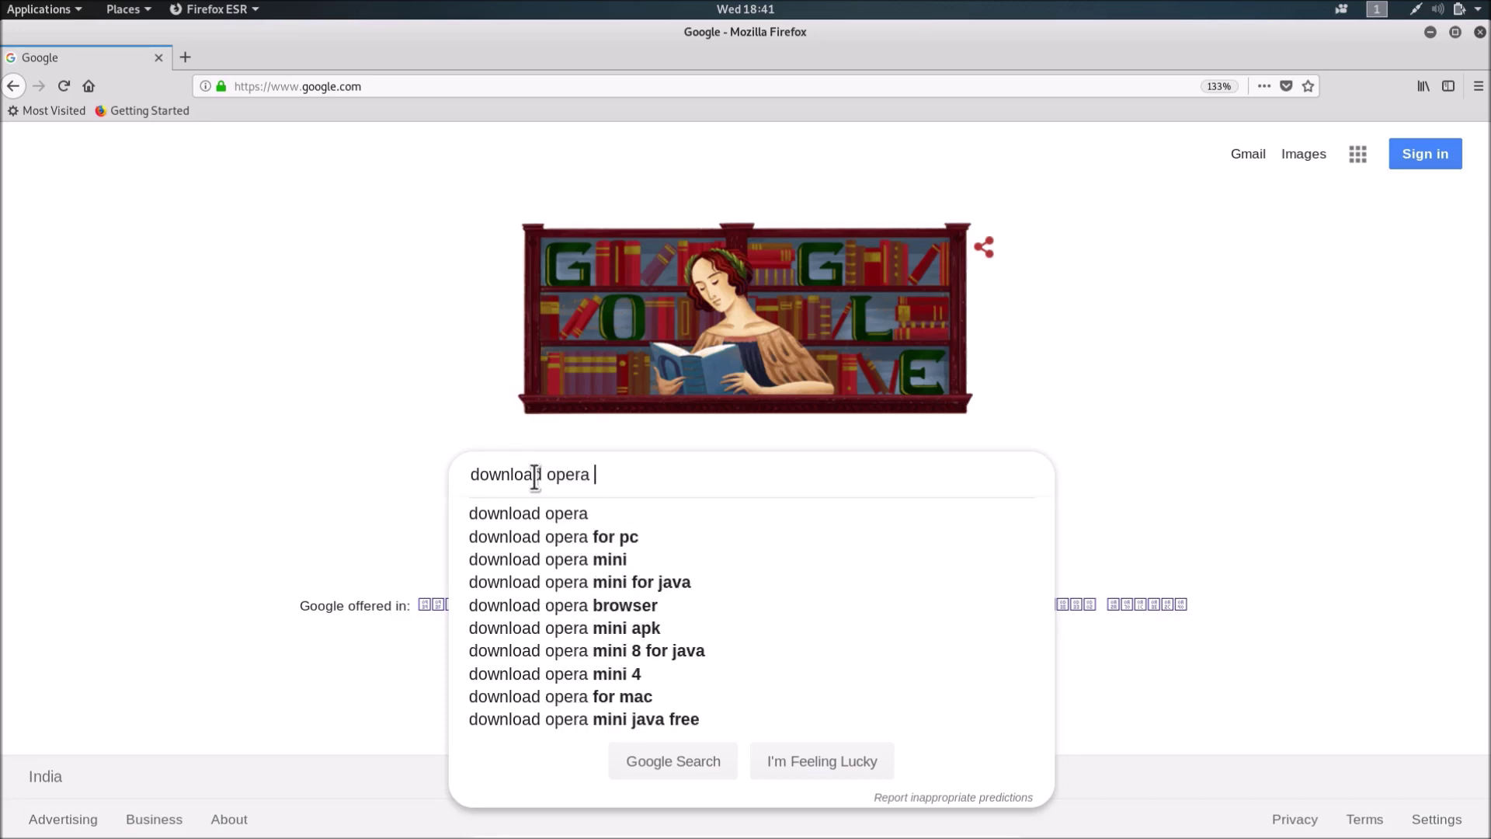
type("browser")
key("Return")
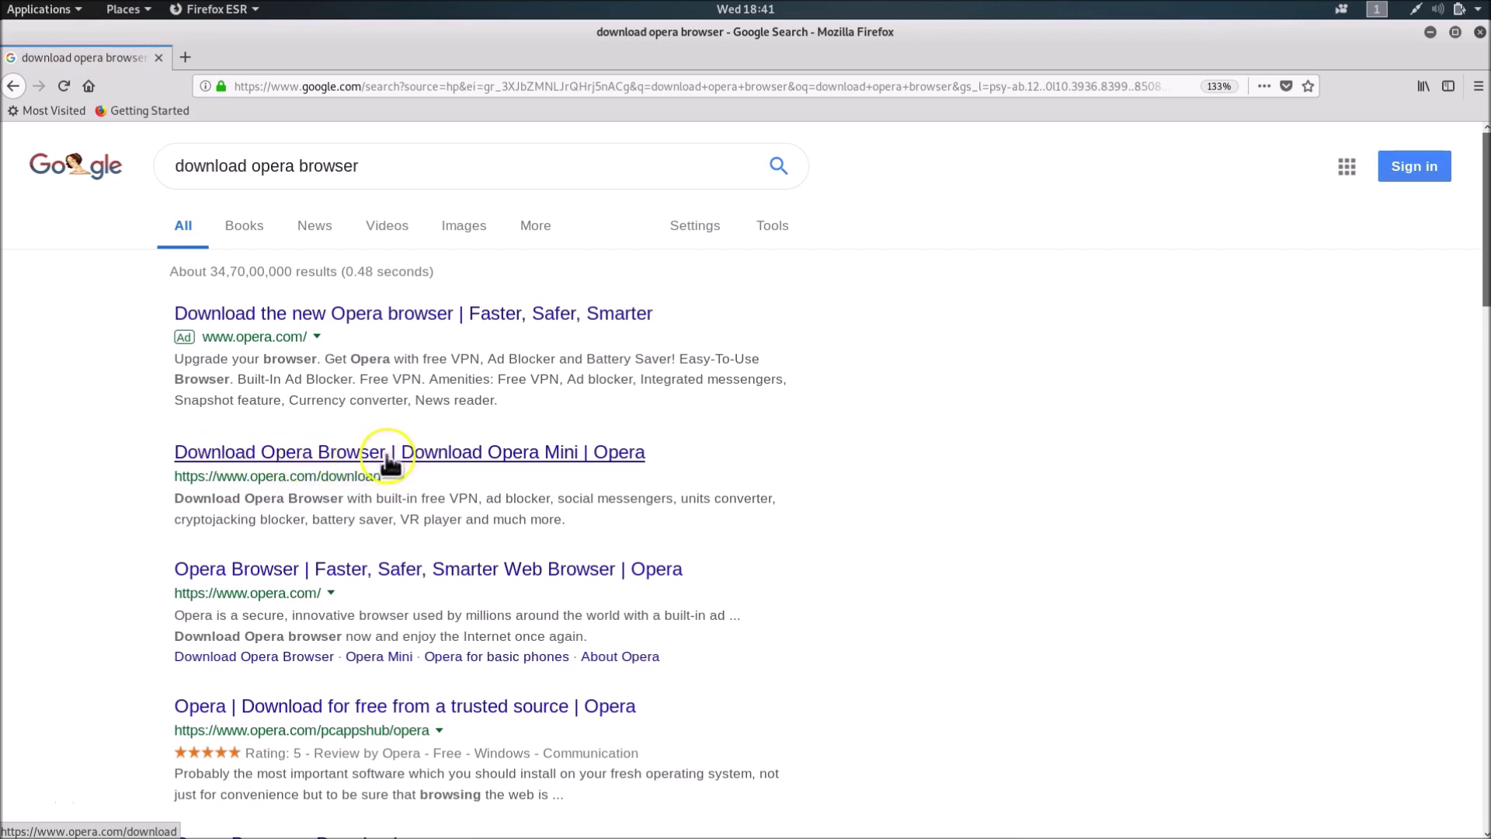
Step: Open the 'Download Opera Browser' result at opera.com/download
left_click(334, 467)
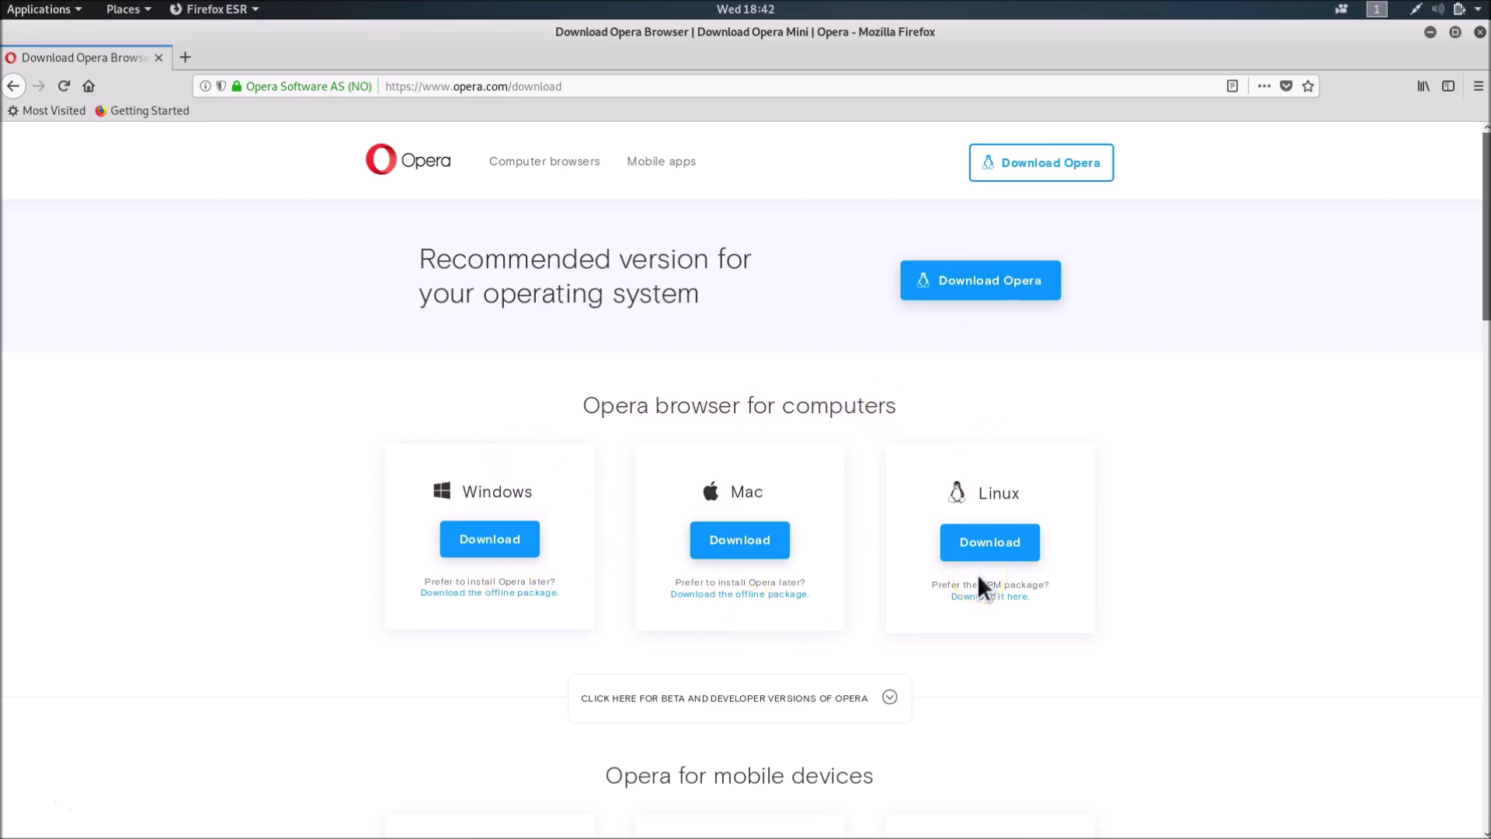
left_click(1013, 547)
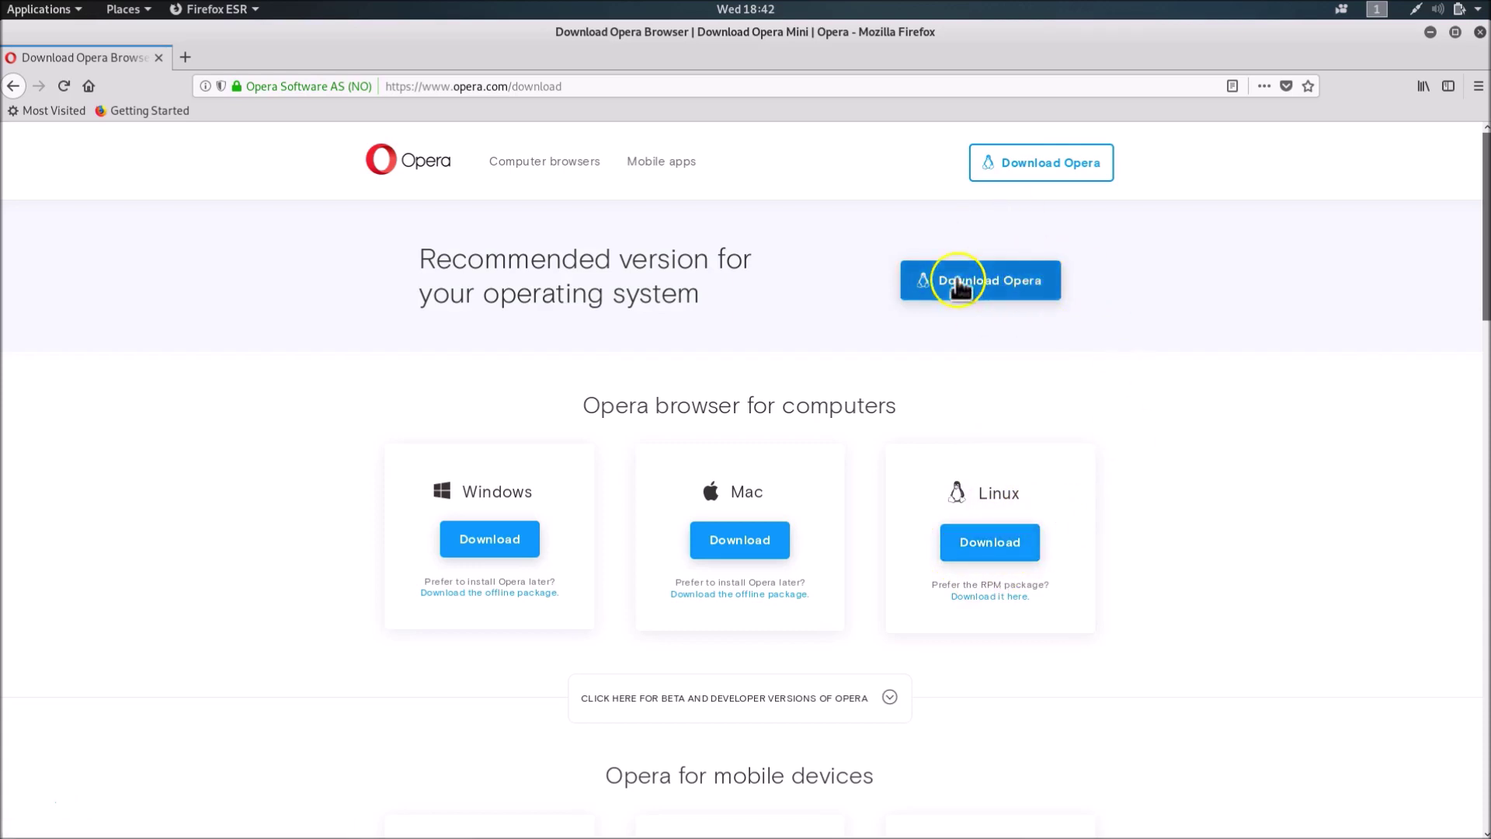
Step: Save the Opera for Linux .deb package and open its containing folder from the downloads list
left_click(1009, 289)
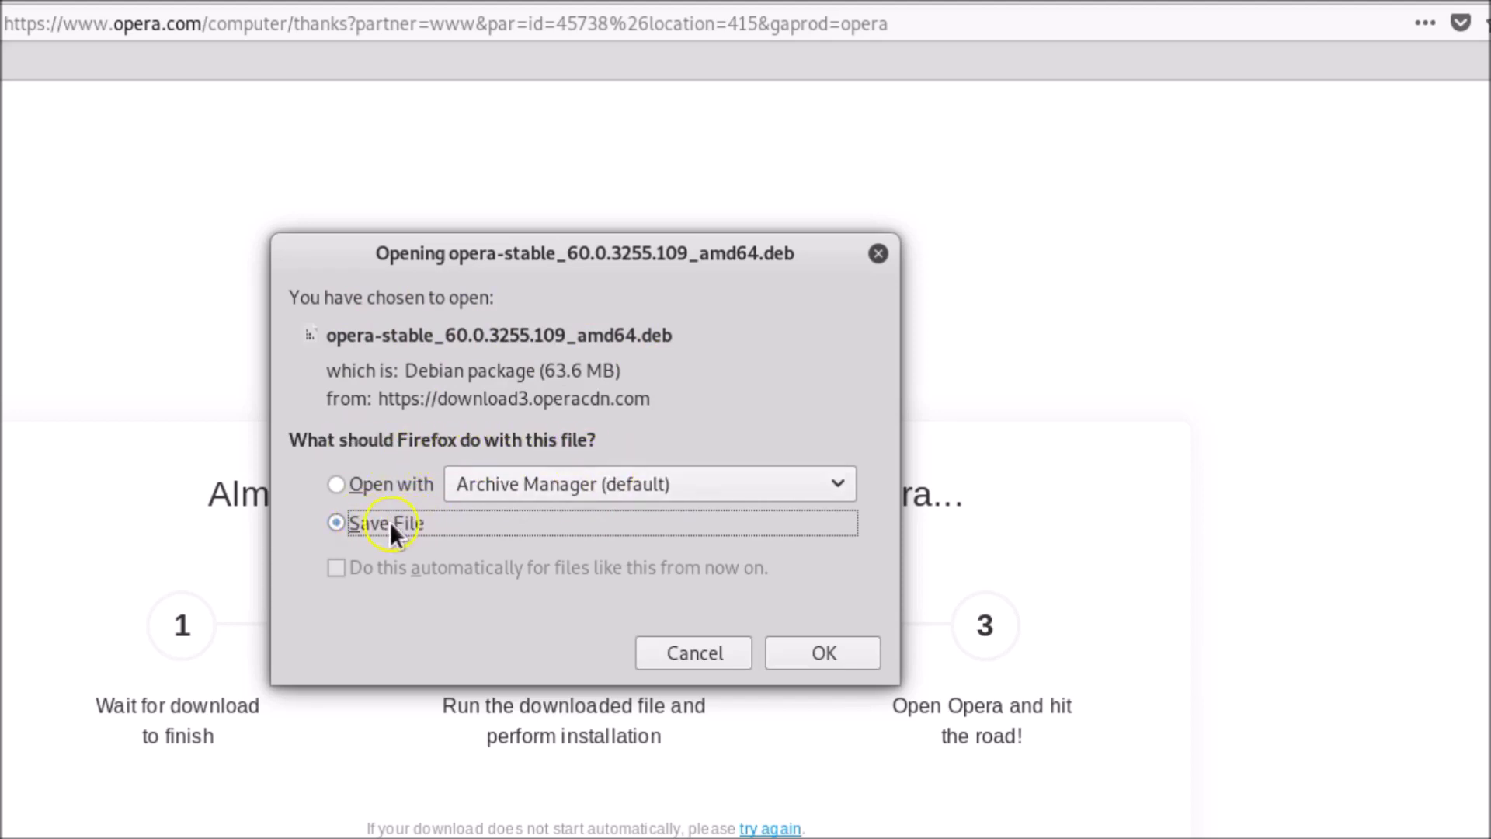
left_click(822, 652)
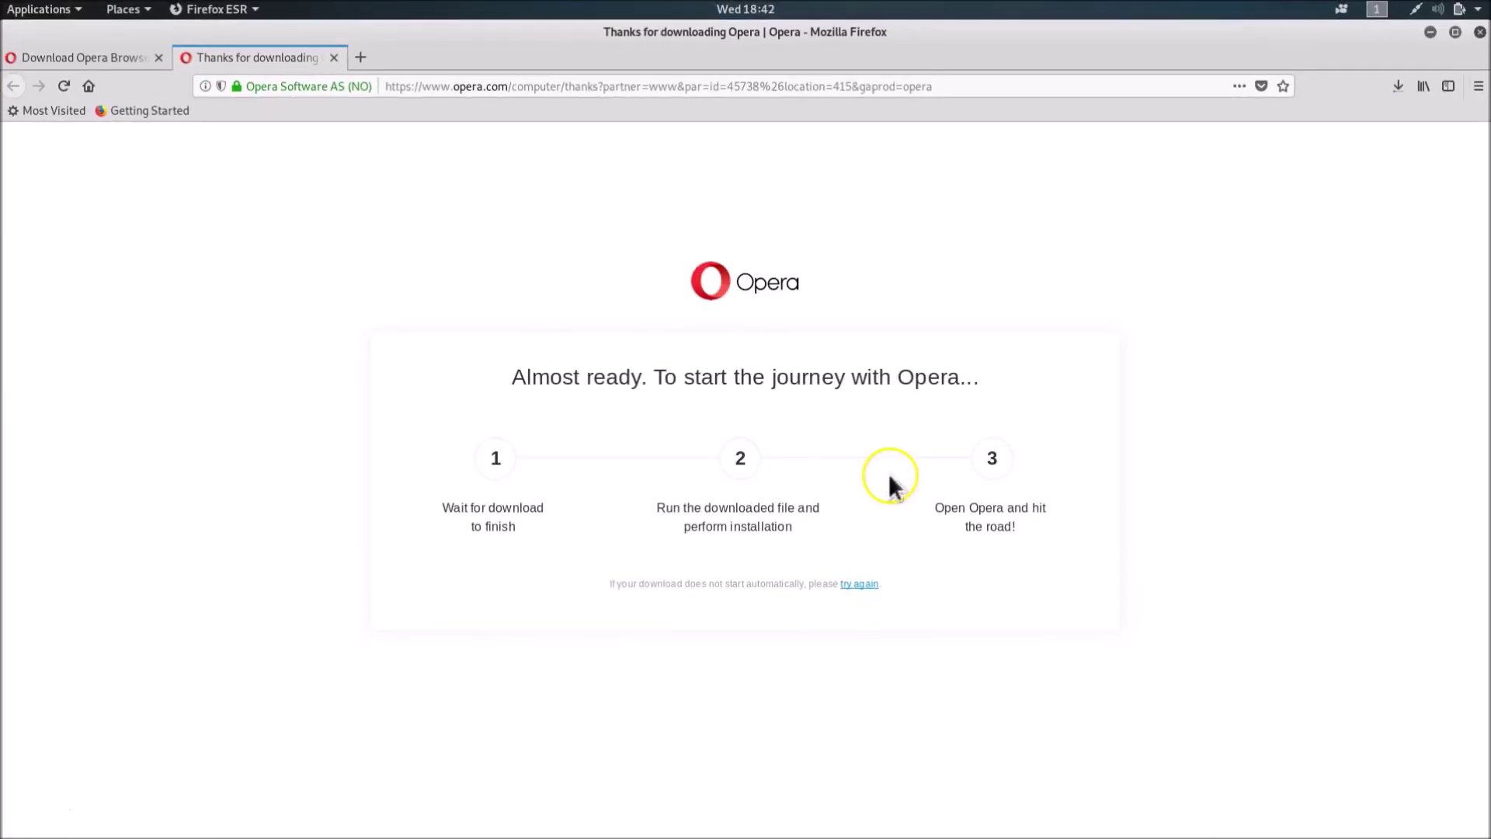
left_click(1396, 87)
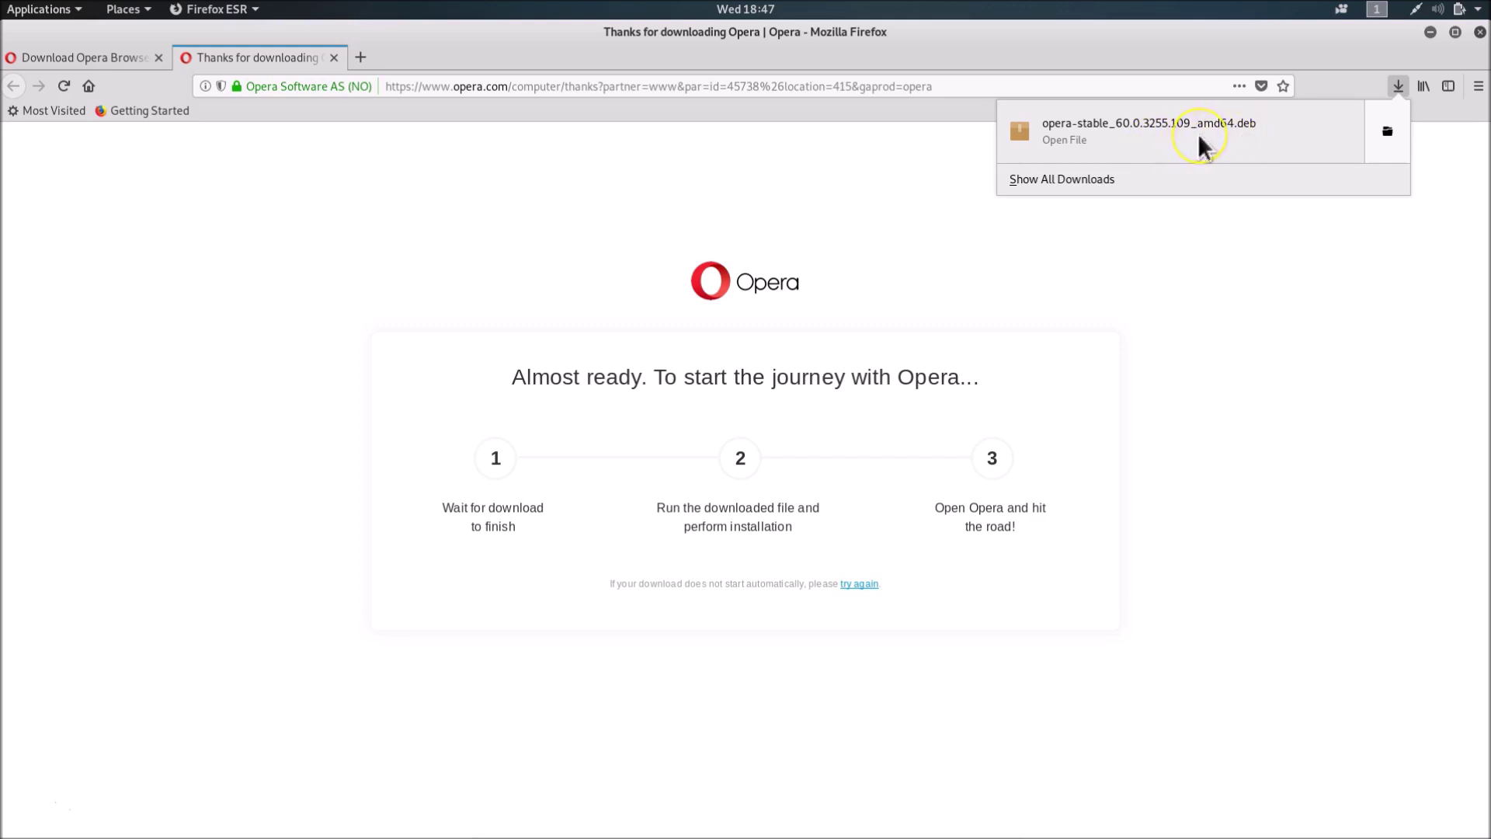
right_click(1198, 134)
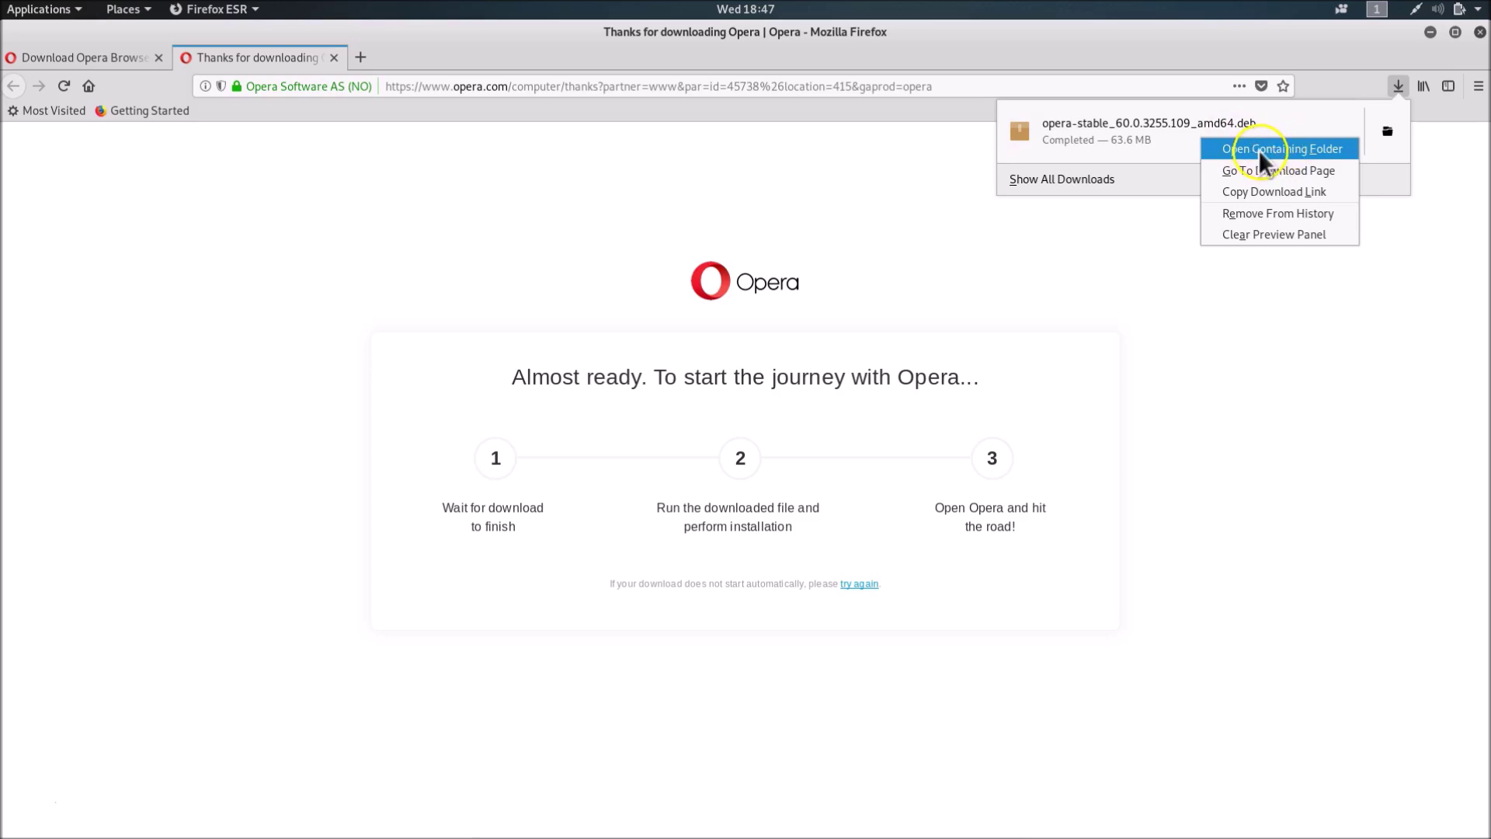
left_click(1257, 150)
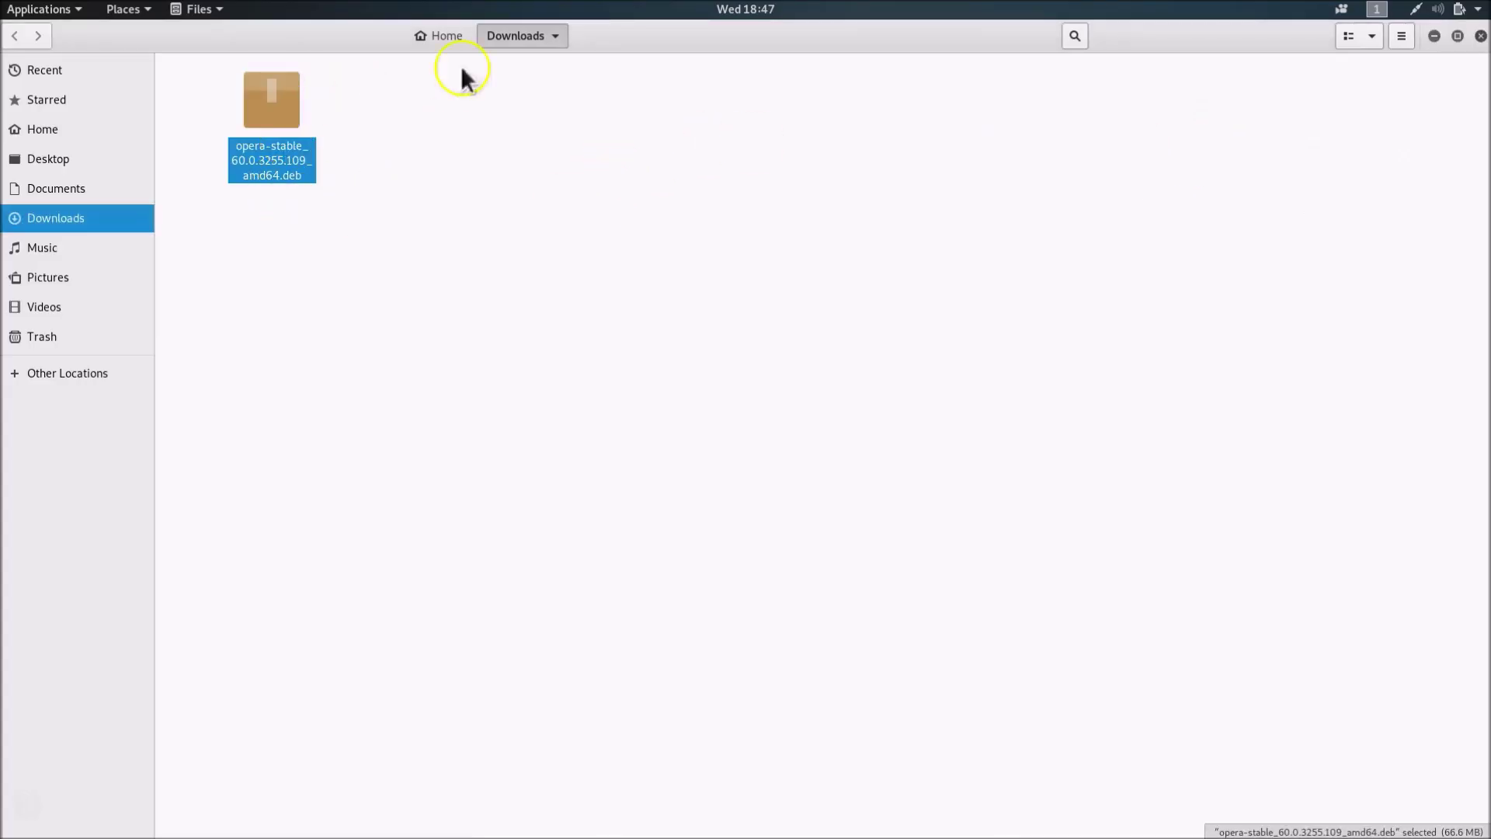
Step: Open a terminal in the Downloads folder and move it toward the screen centre
left_click(324, 196)
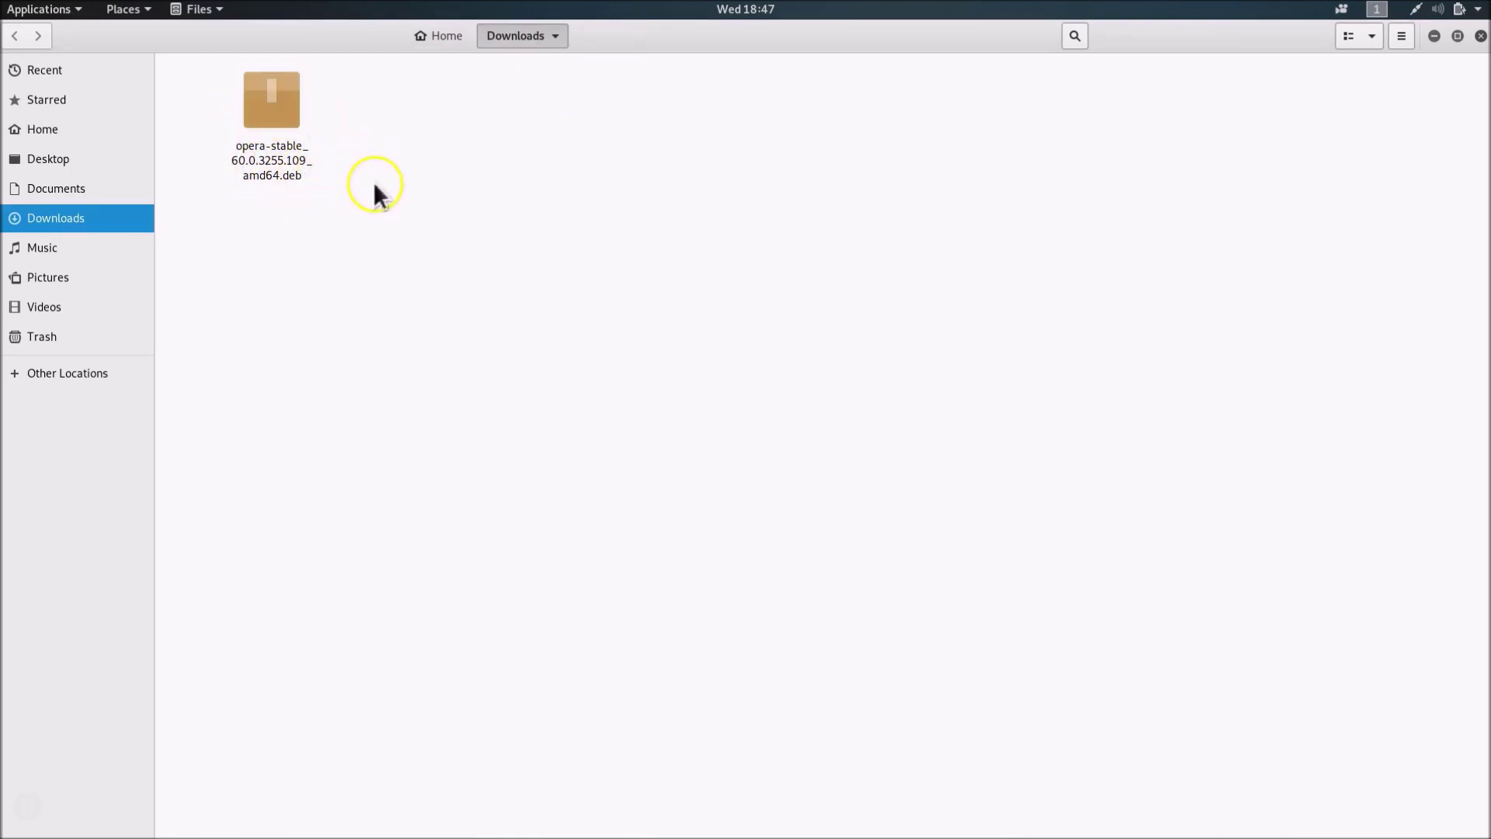
right_click(680, 200)
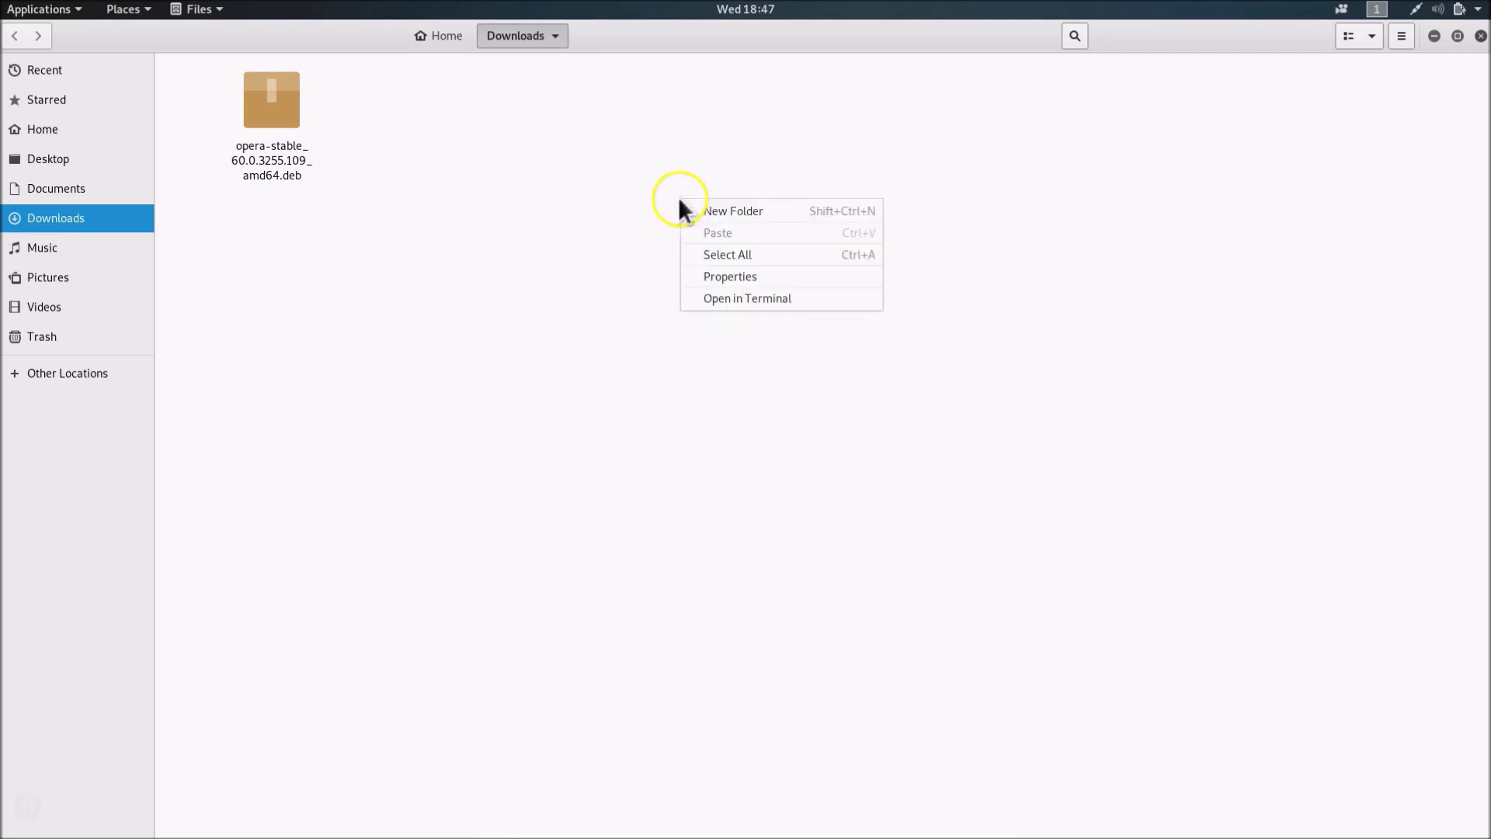
left_click(722, 298)
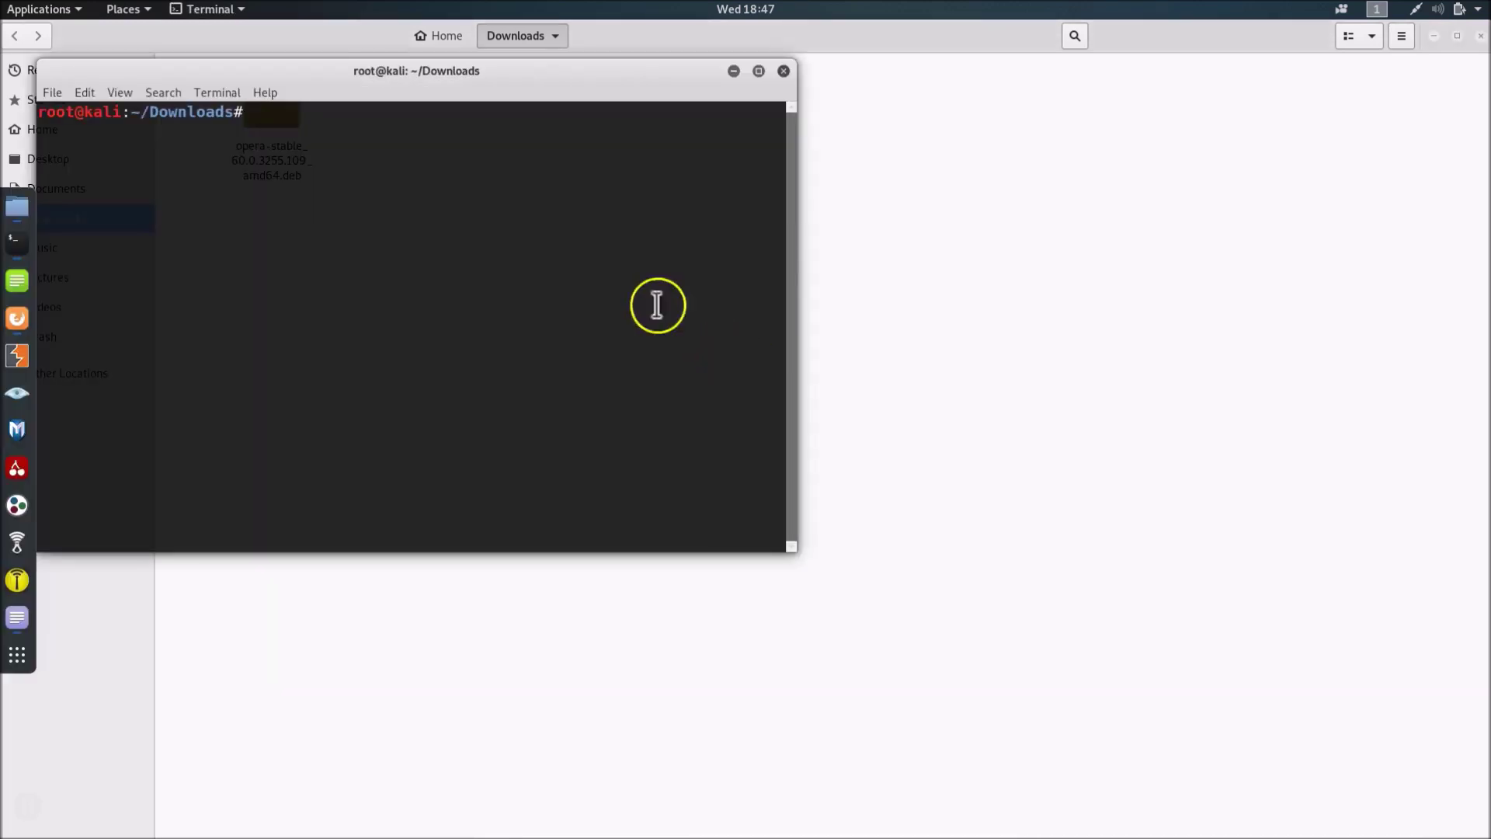
left_click_drag(281, 71, 657, 174)
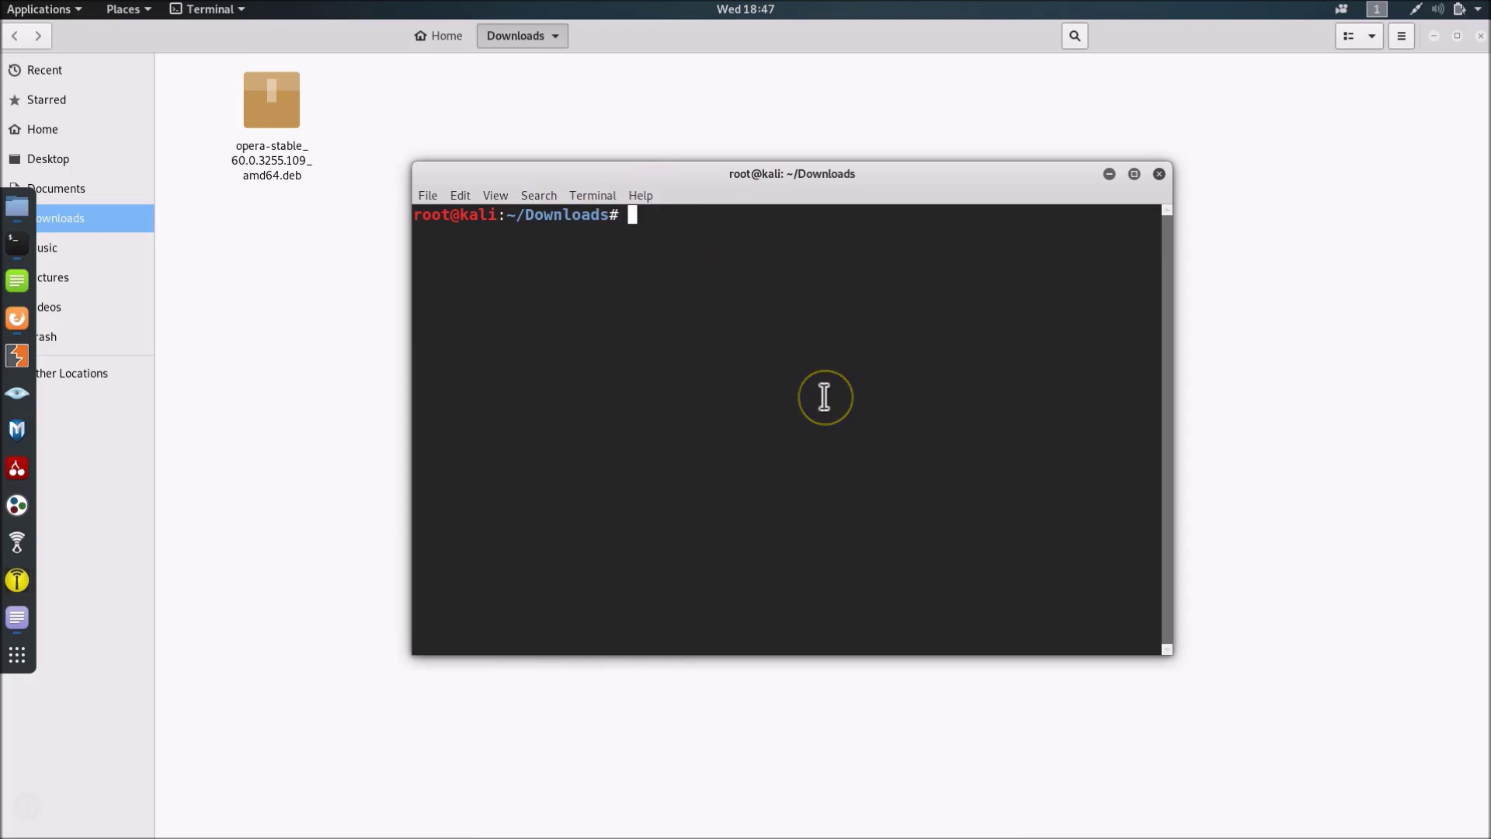
Step: List Downloads with ls and run dpkg -i on opera-stable_60.0.3255.109_amd64.deb
key("Return")
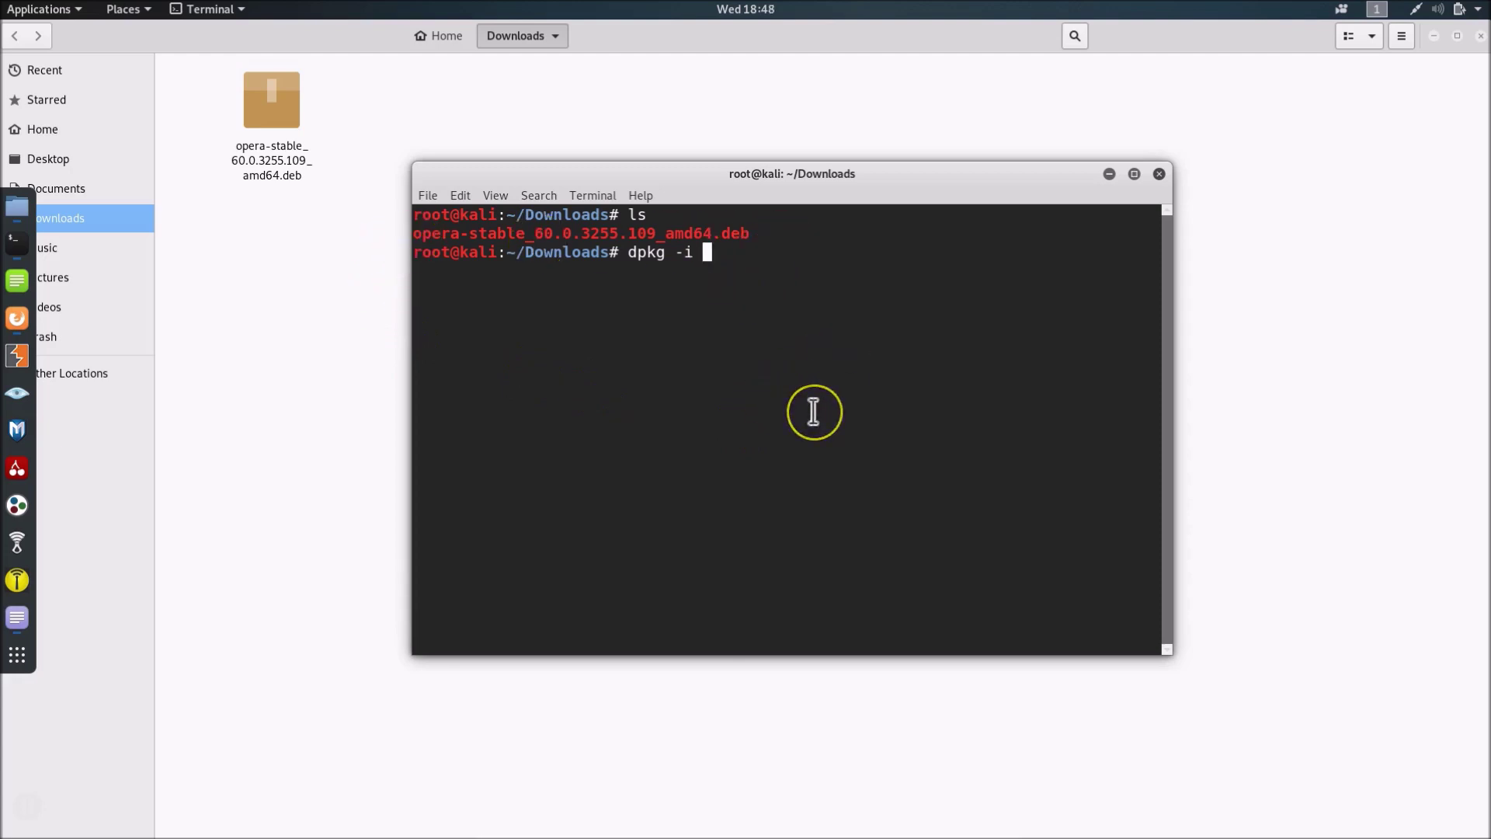
type("opera")
key("Tab")
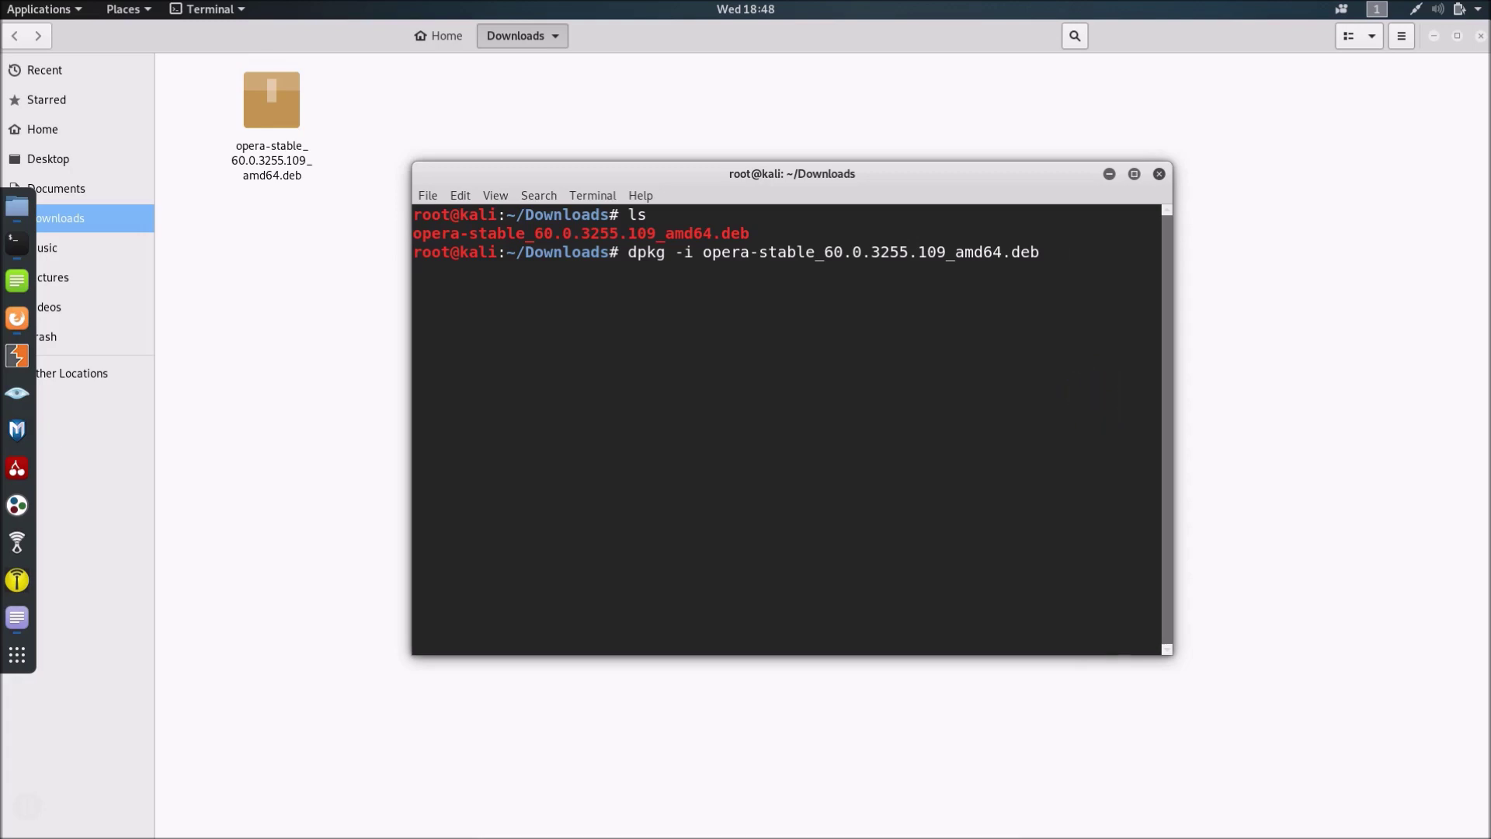
left_click(907, 391)
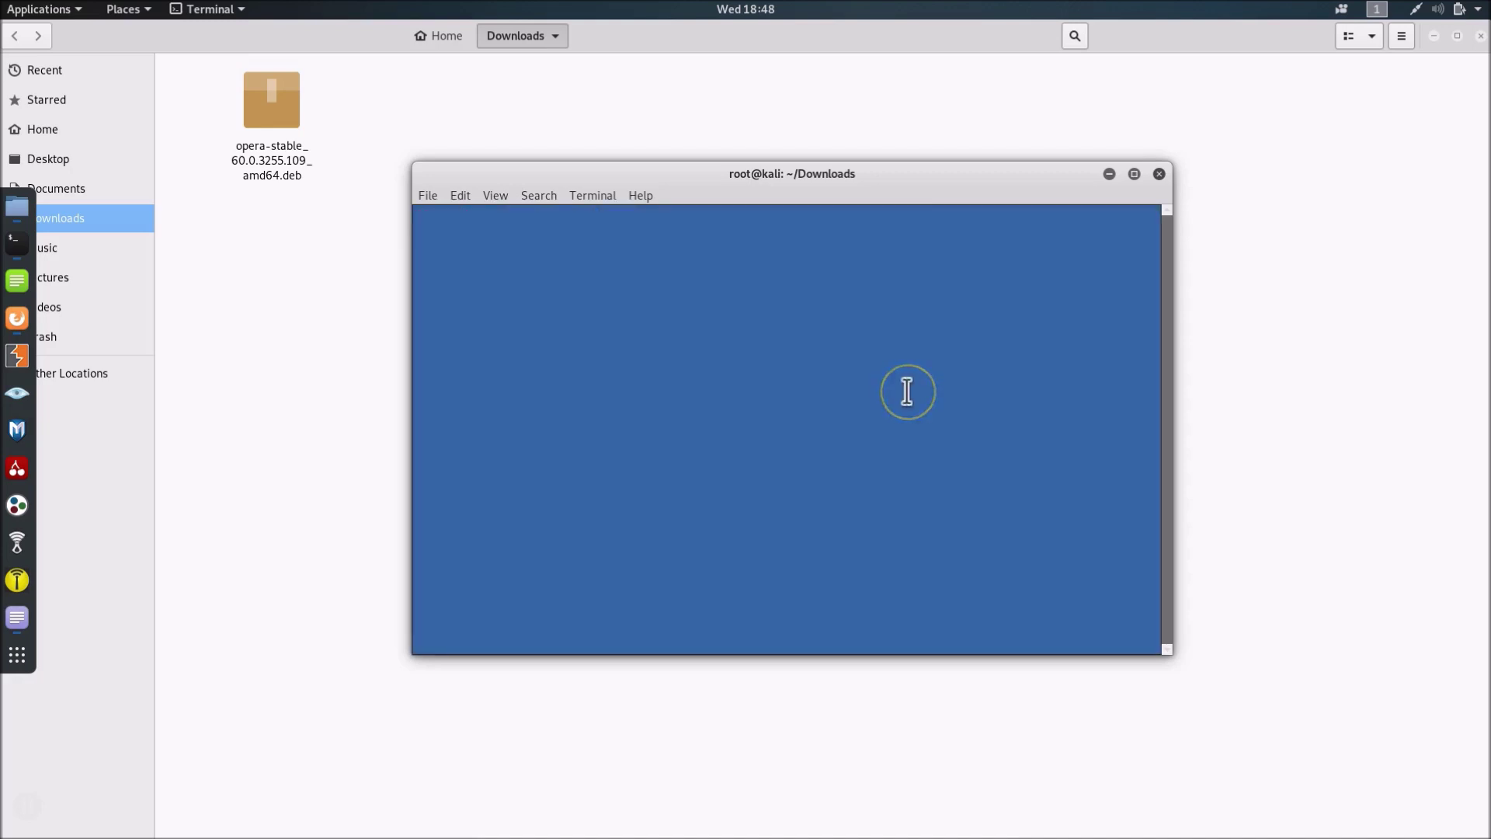
Step: Answer Yes to Opera's repository update prompt and let dpkg finish installing opera-stable
left_click(692, 277)
left_click(857, 406)
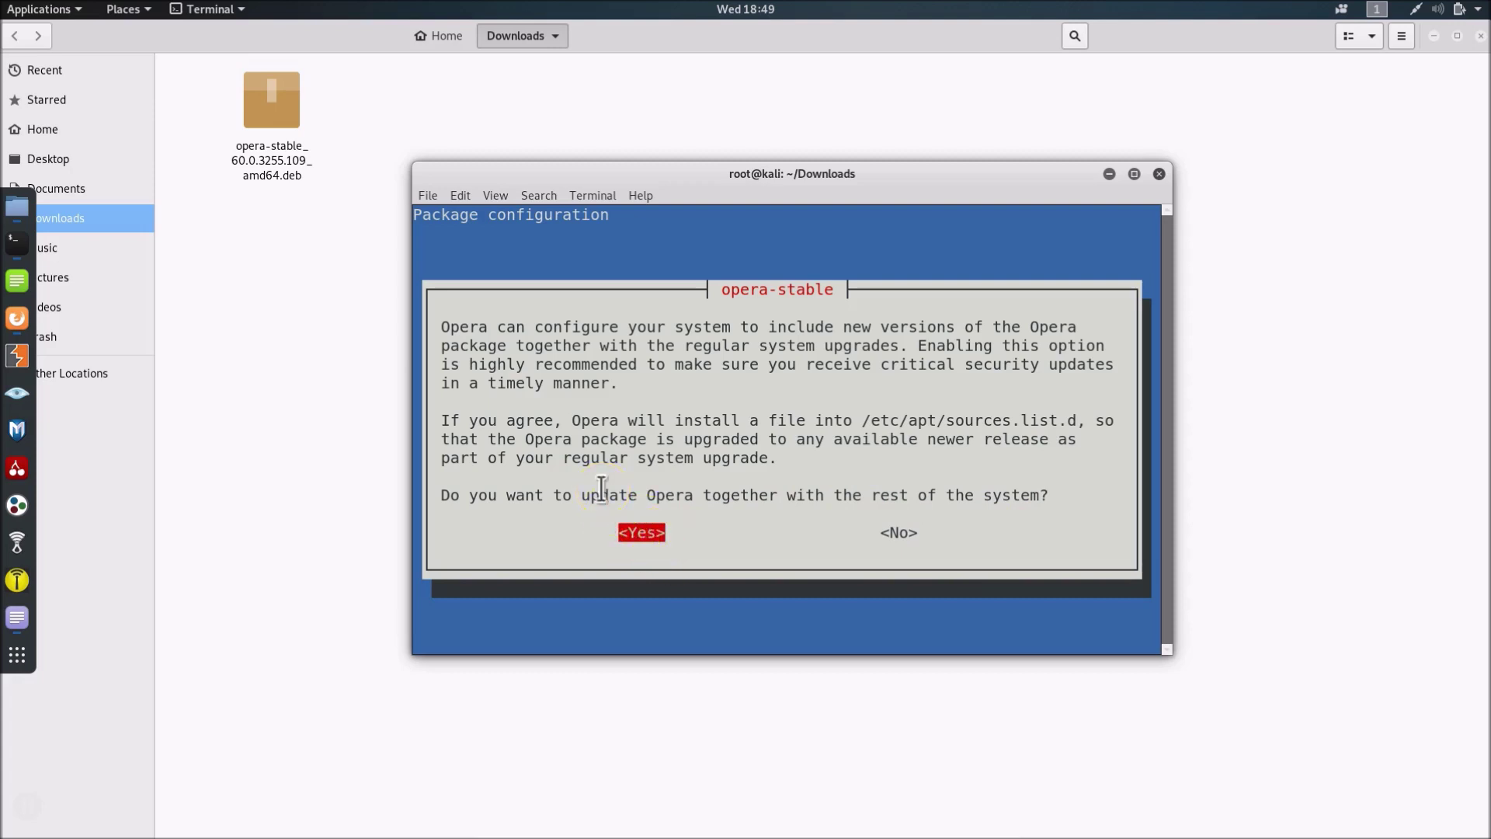
key("Return")
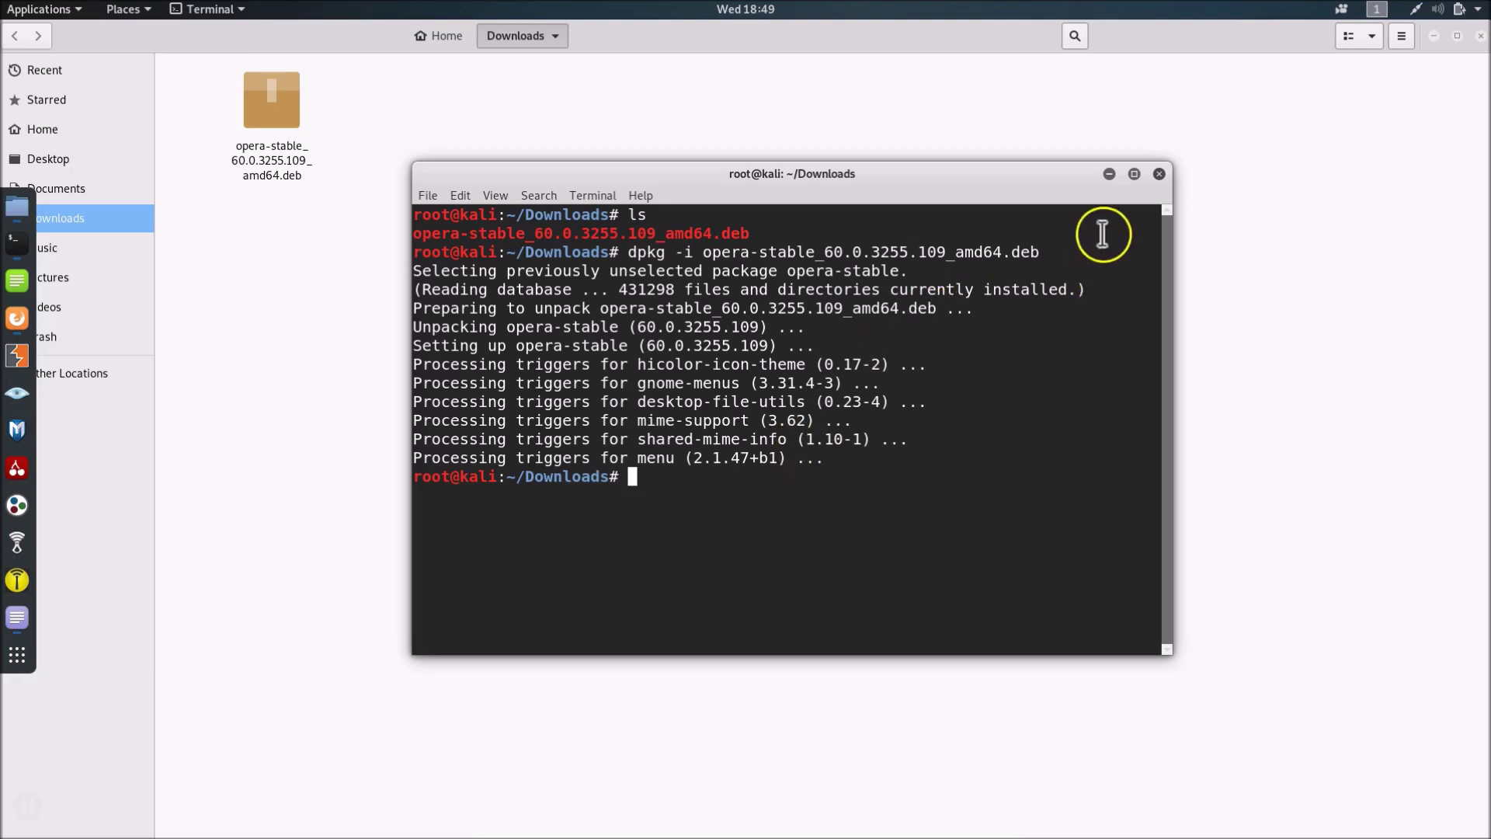
Step: Minimize Terminal and Firefox and close Files to clear the desktop
left_click(1108, 174)
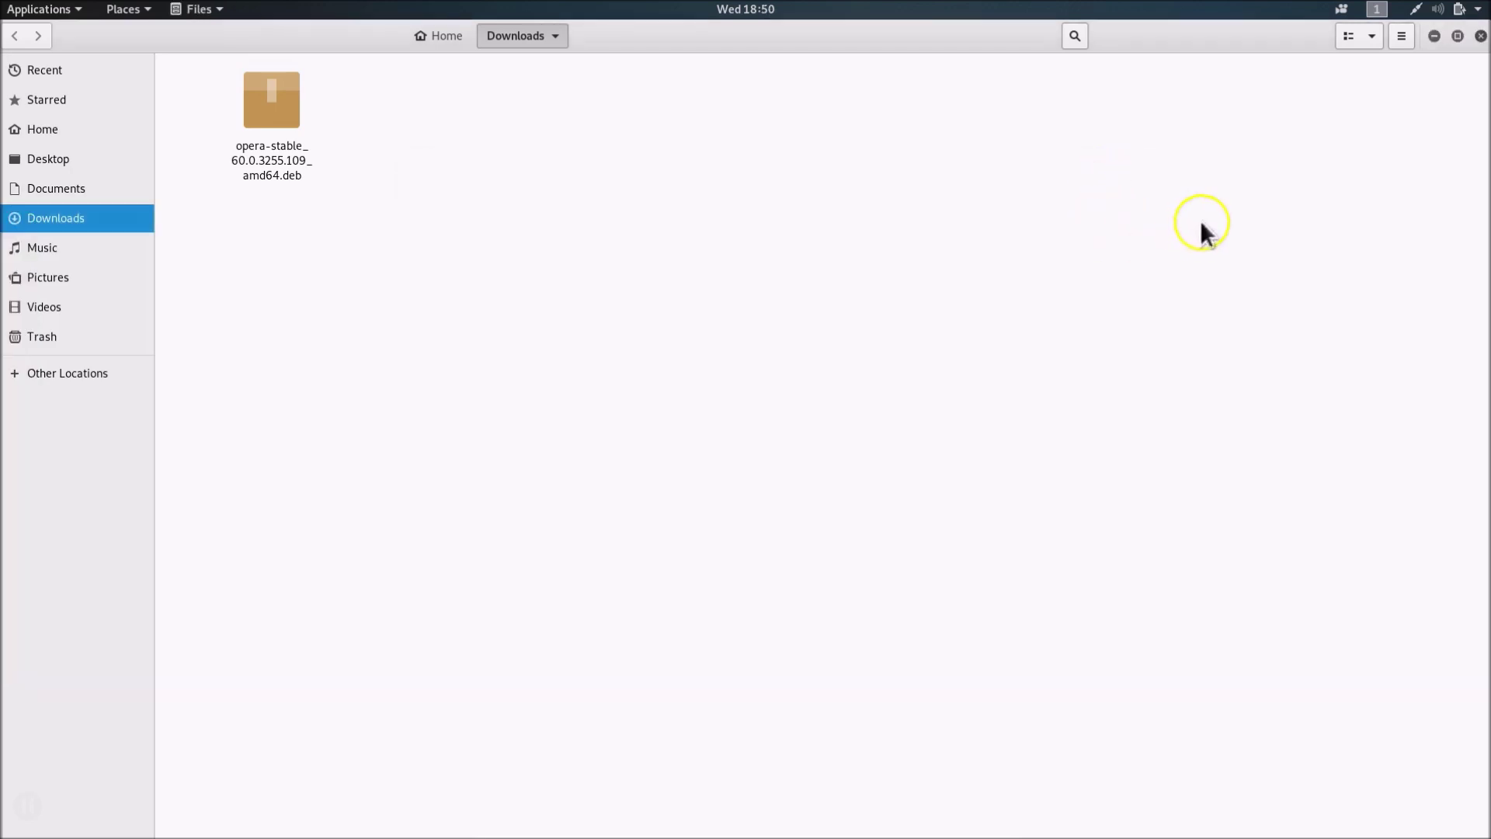
left_click(1479, 36)
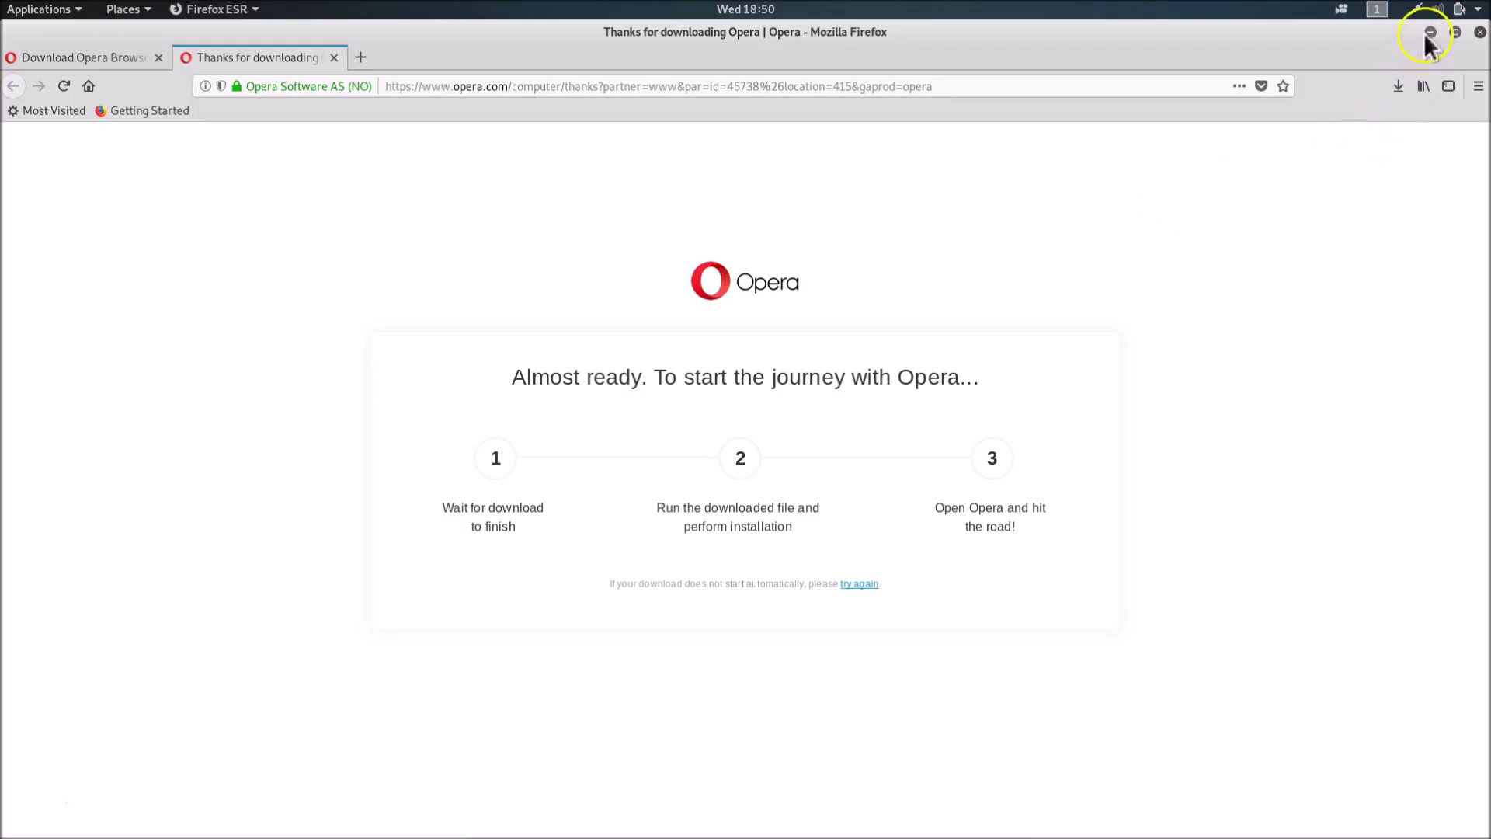
left_click(1429, 33)
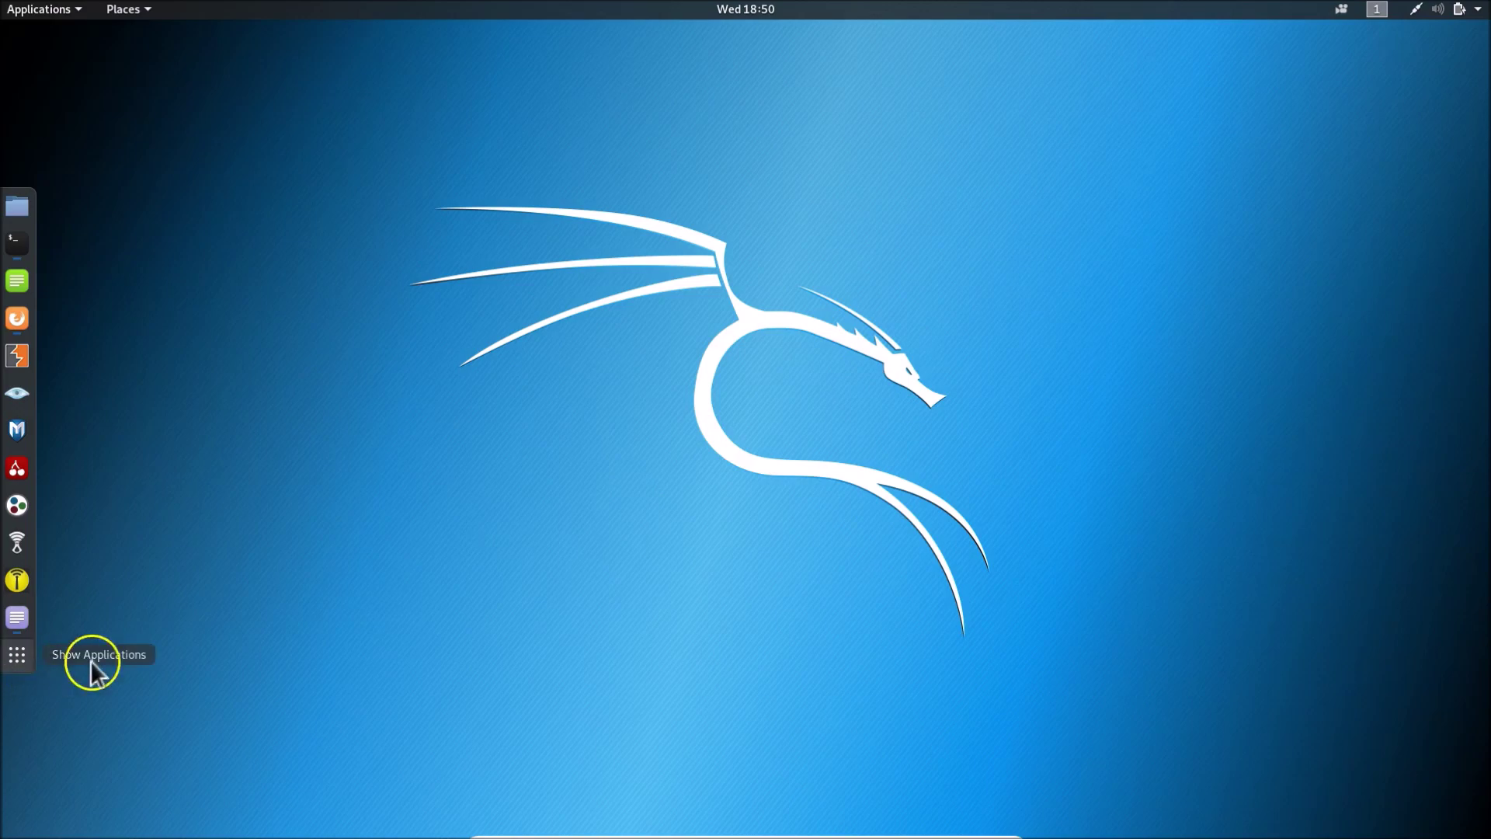
Step: Search 'opera' in the application overview and try launching the Opera result
left_click(17, 654)
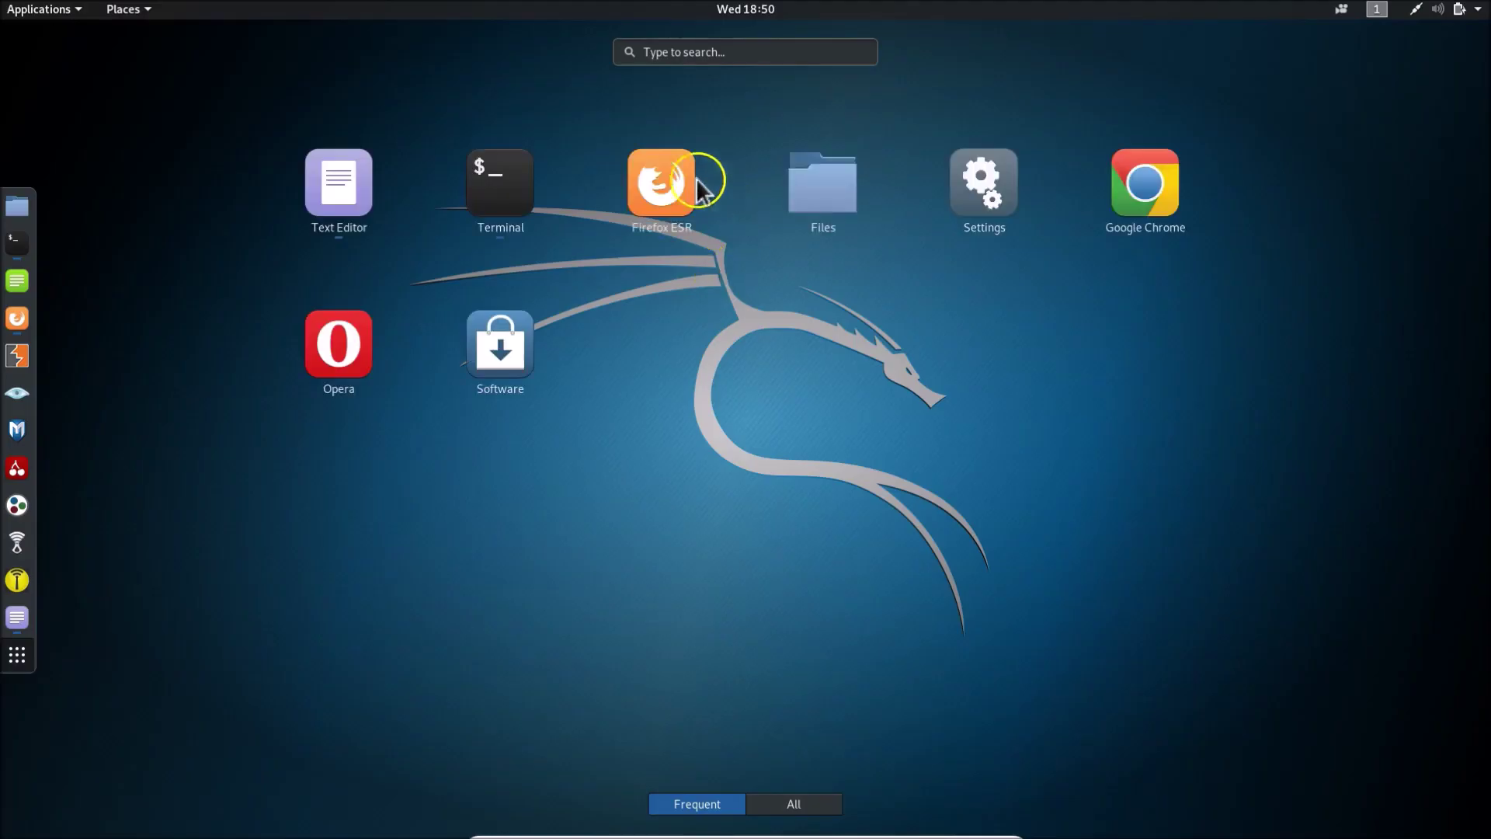
left_click(742, 50)
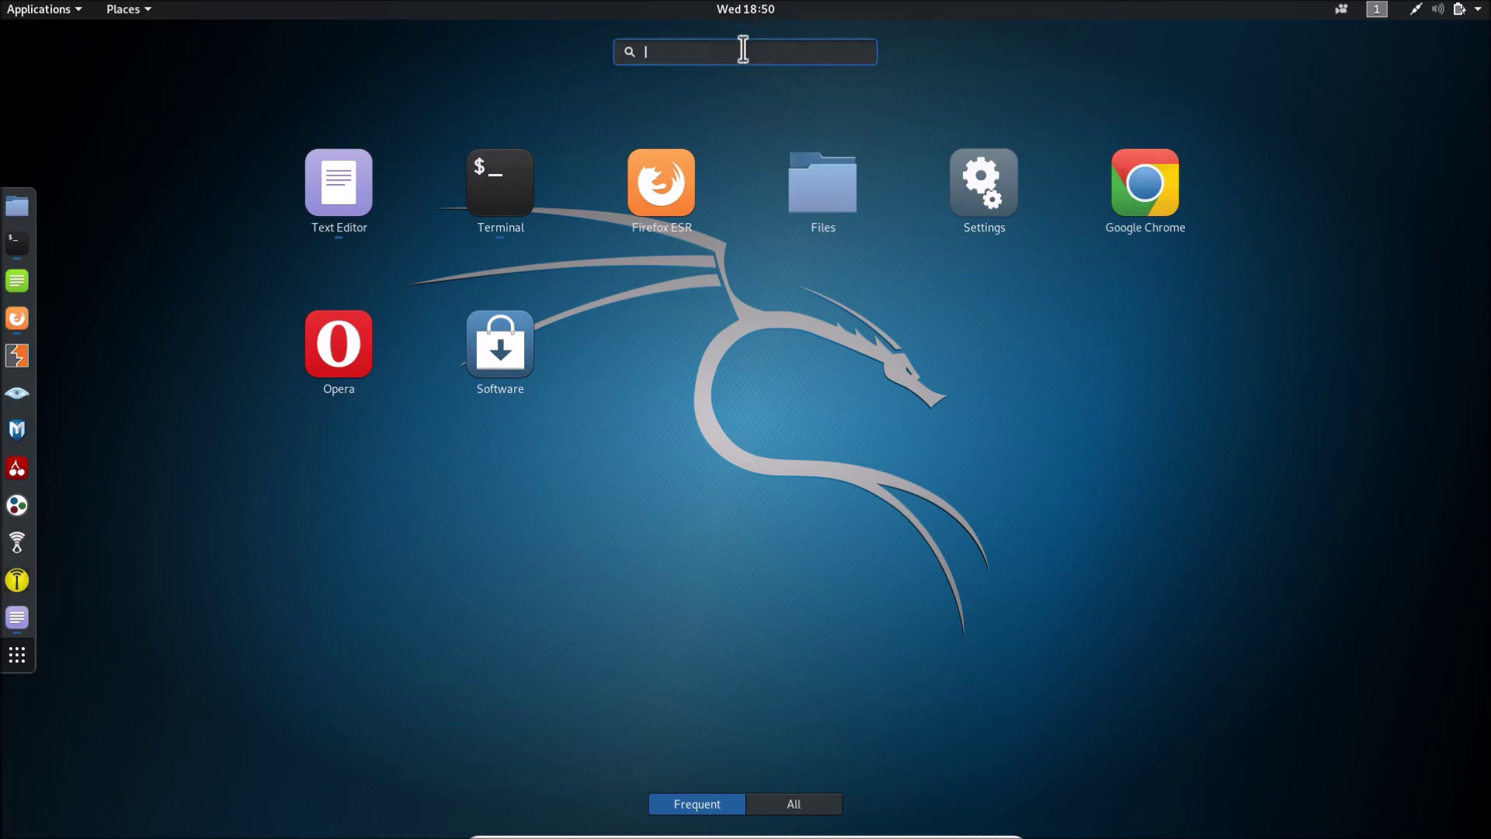
type("opera")
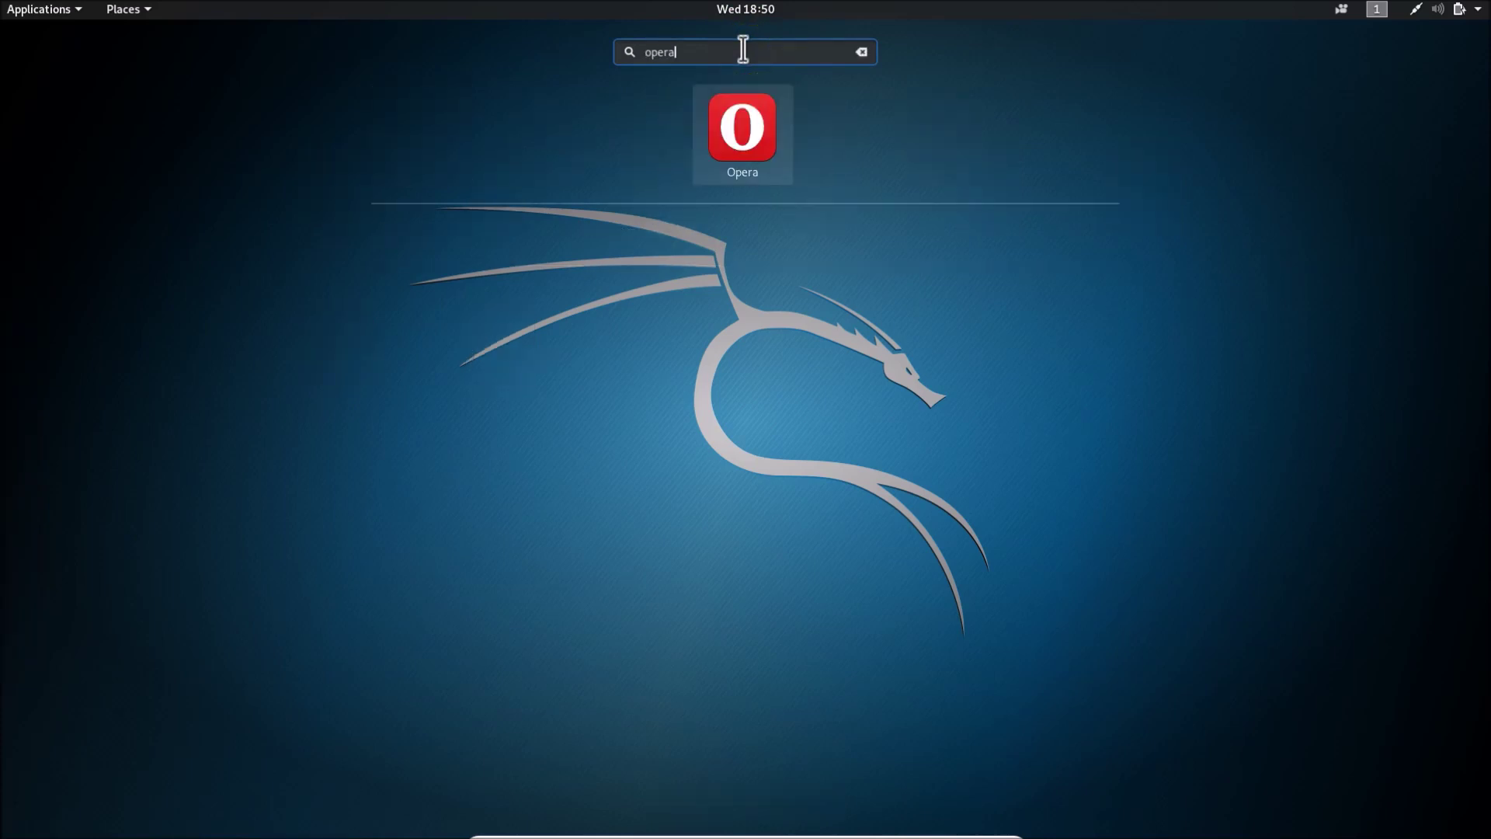
left_click(716, 150)
left_click(734, 132)
left_click(743, 277)
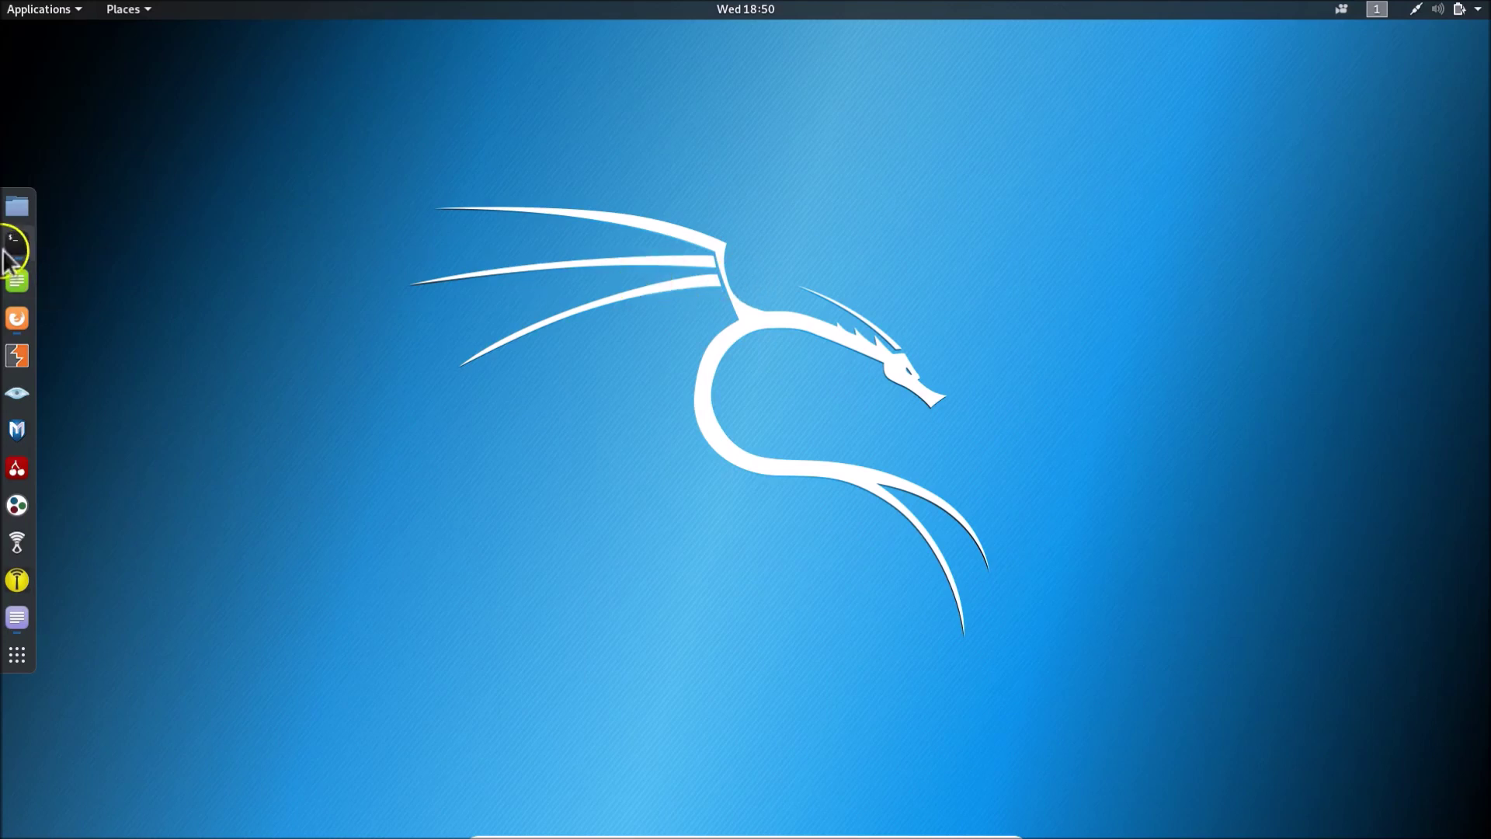
Step: In Files, browse Other Locations > Computer to /usr/share/applications
left_click(17, 205)
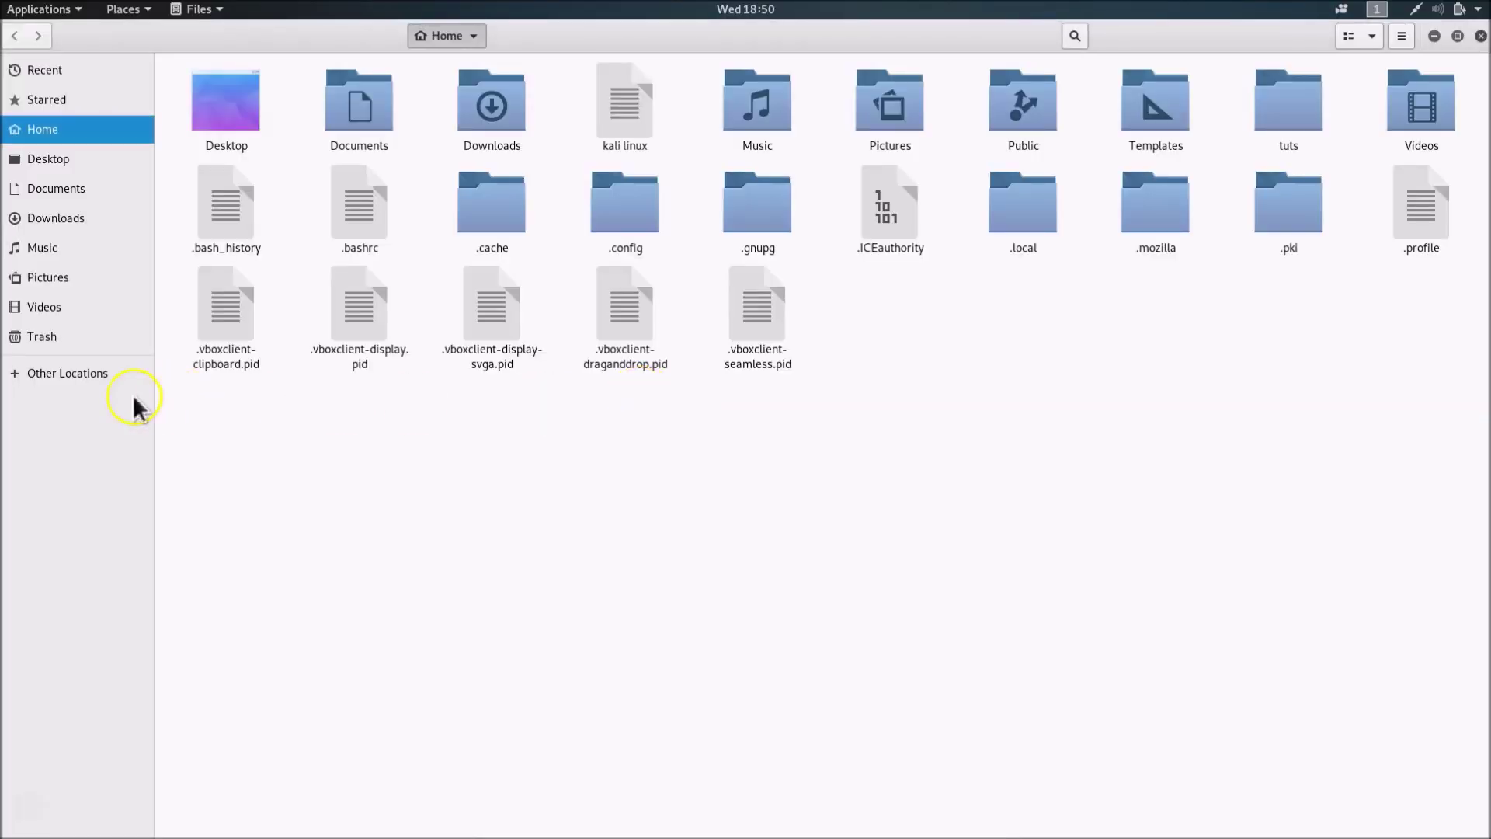
left_click(70, 372)
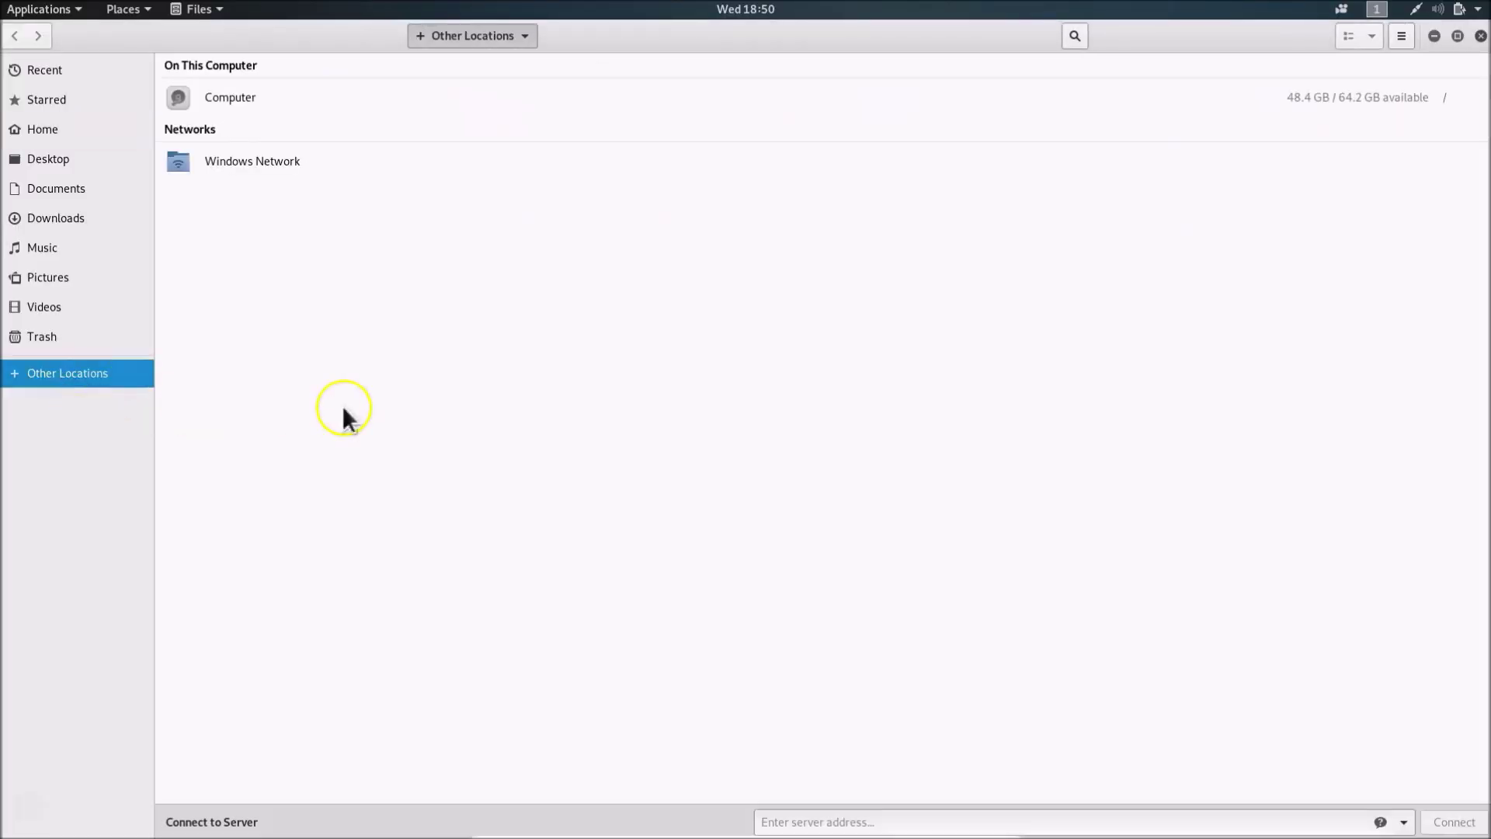
left_click(226, 93)
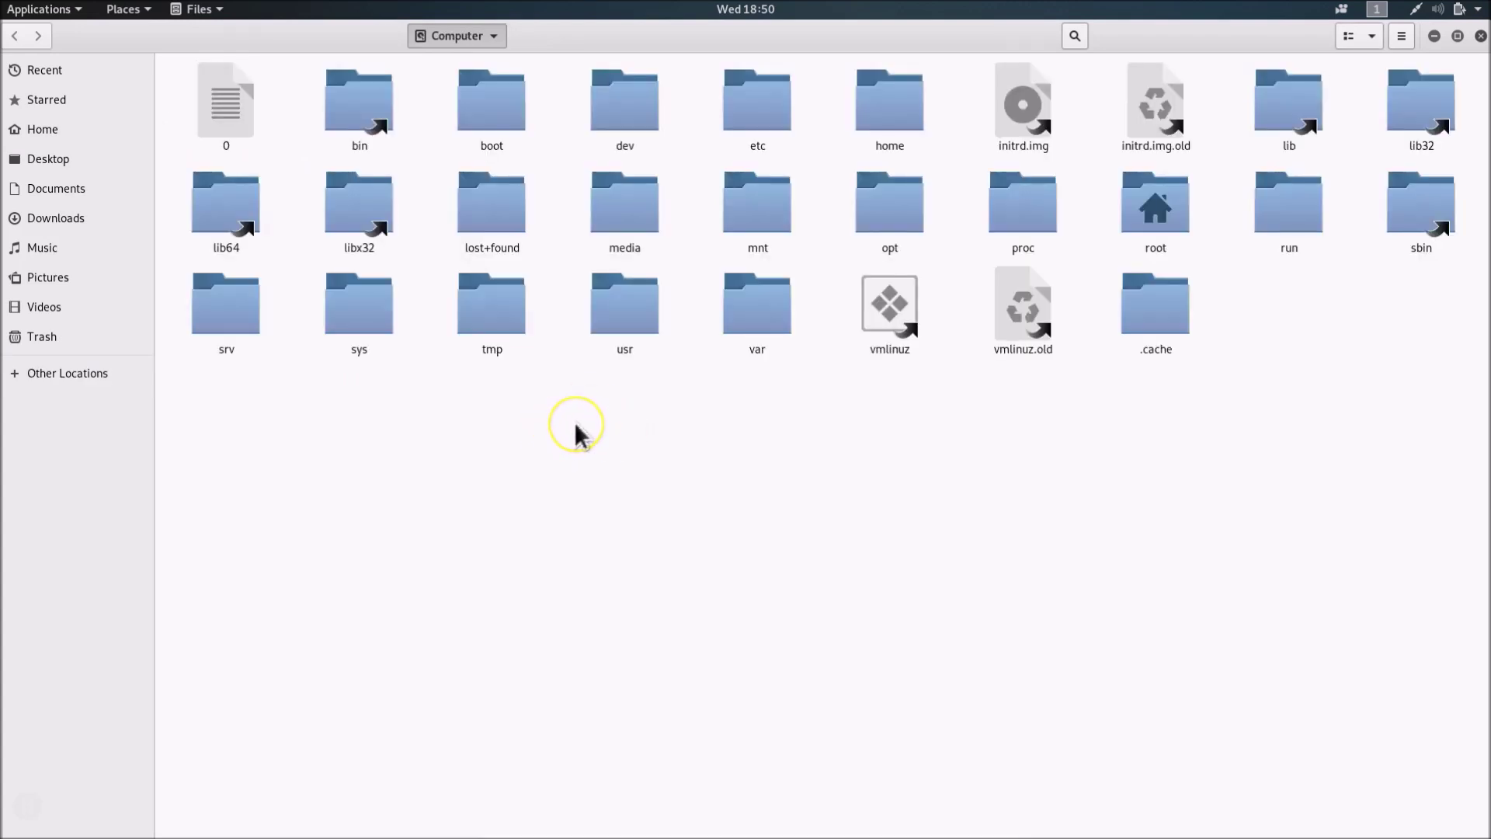
double_click(625, 323)
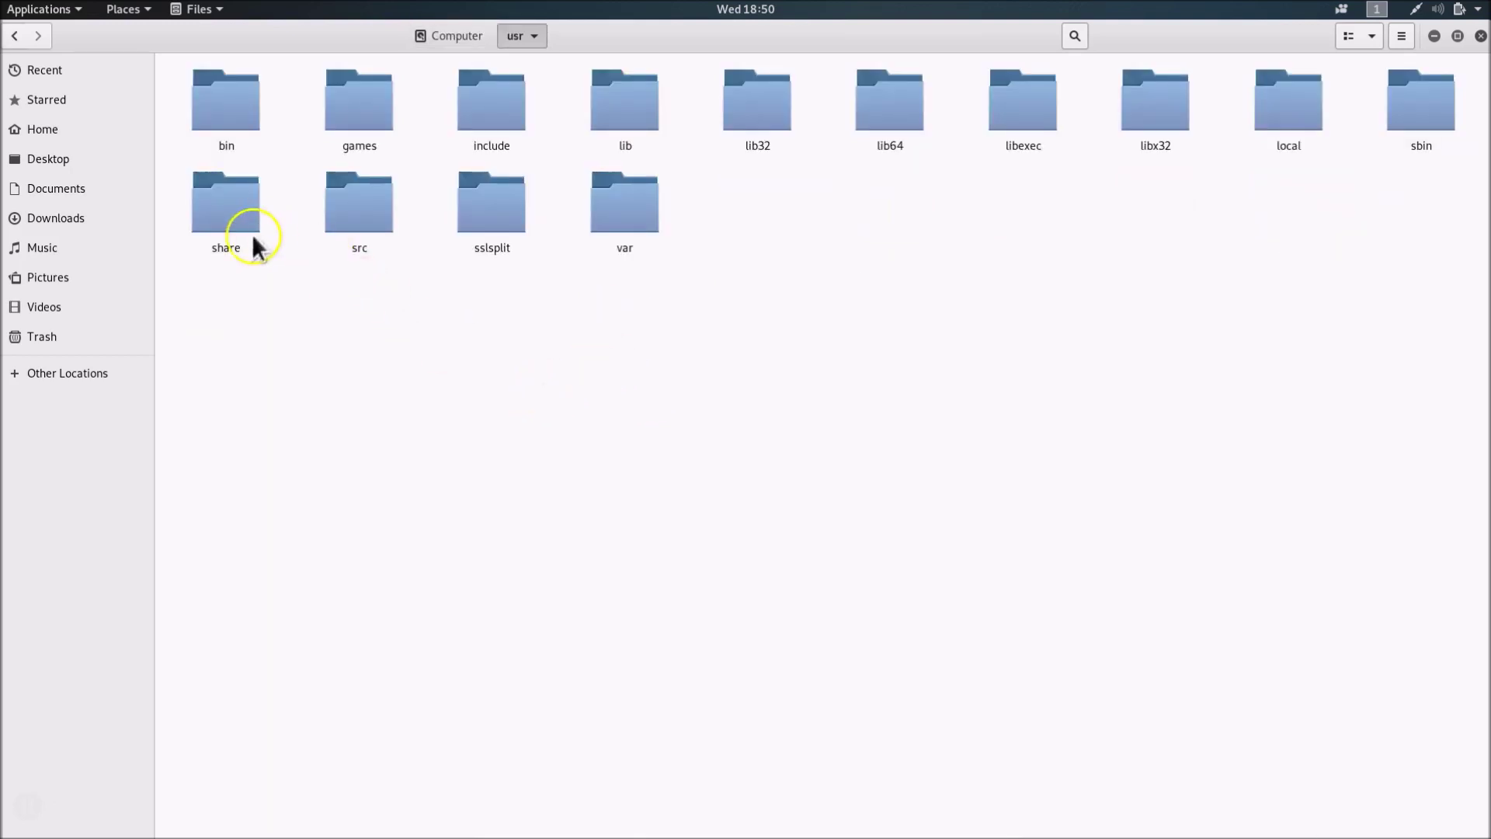
double_click(248, 203)
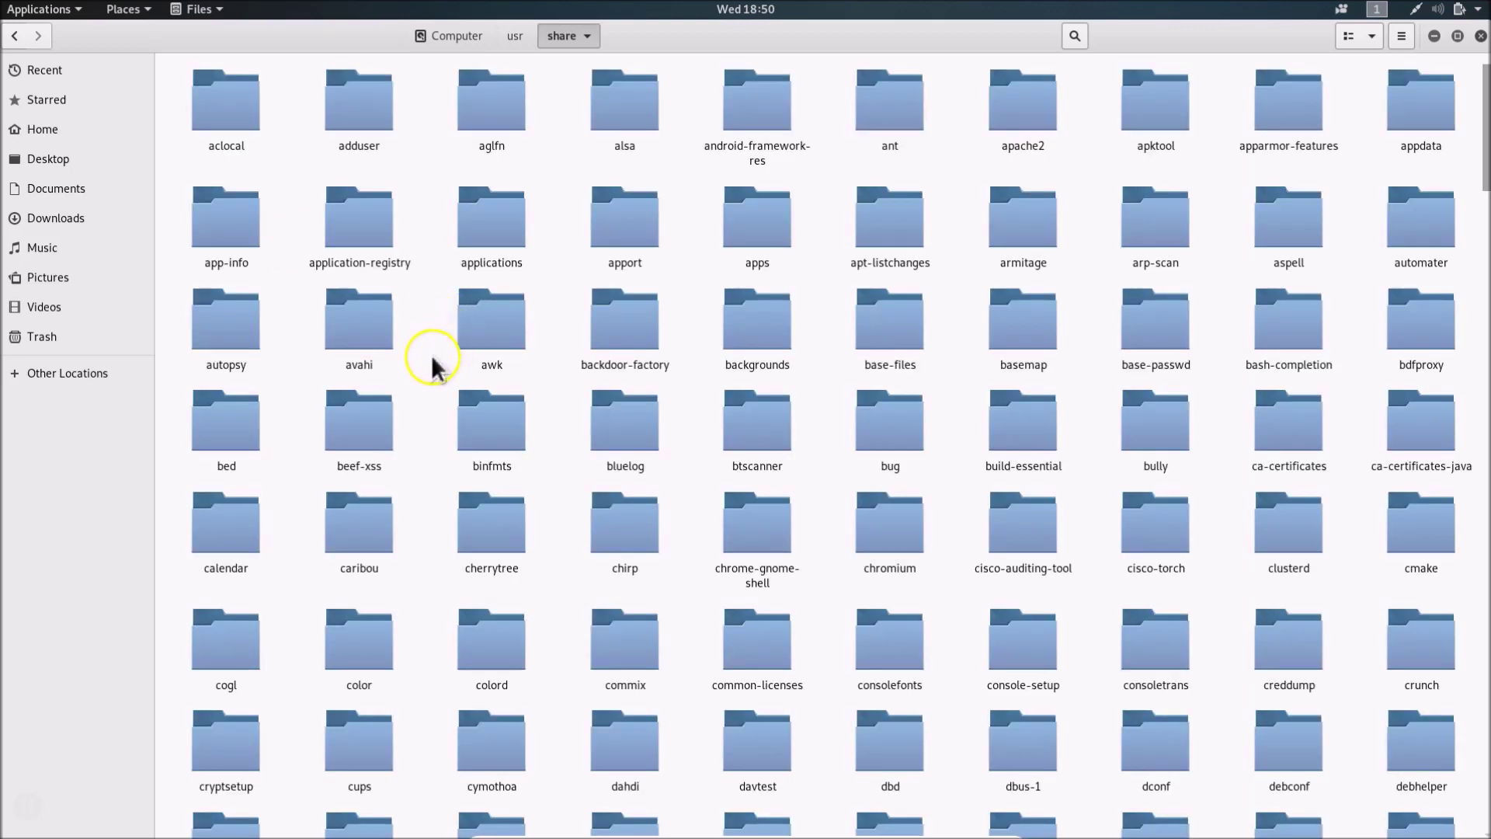
double_click(513, 233)
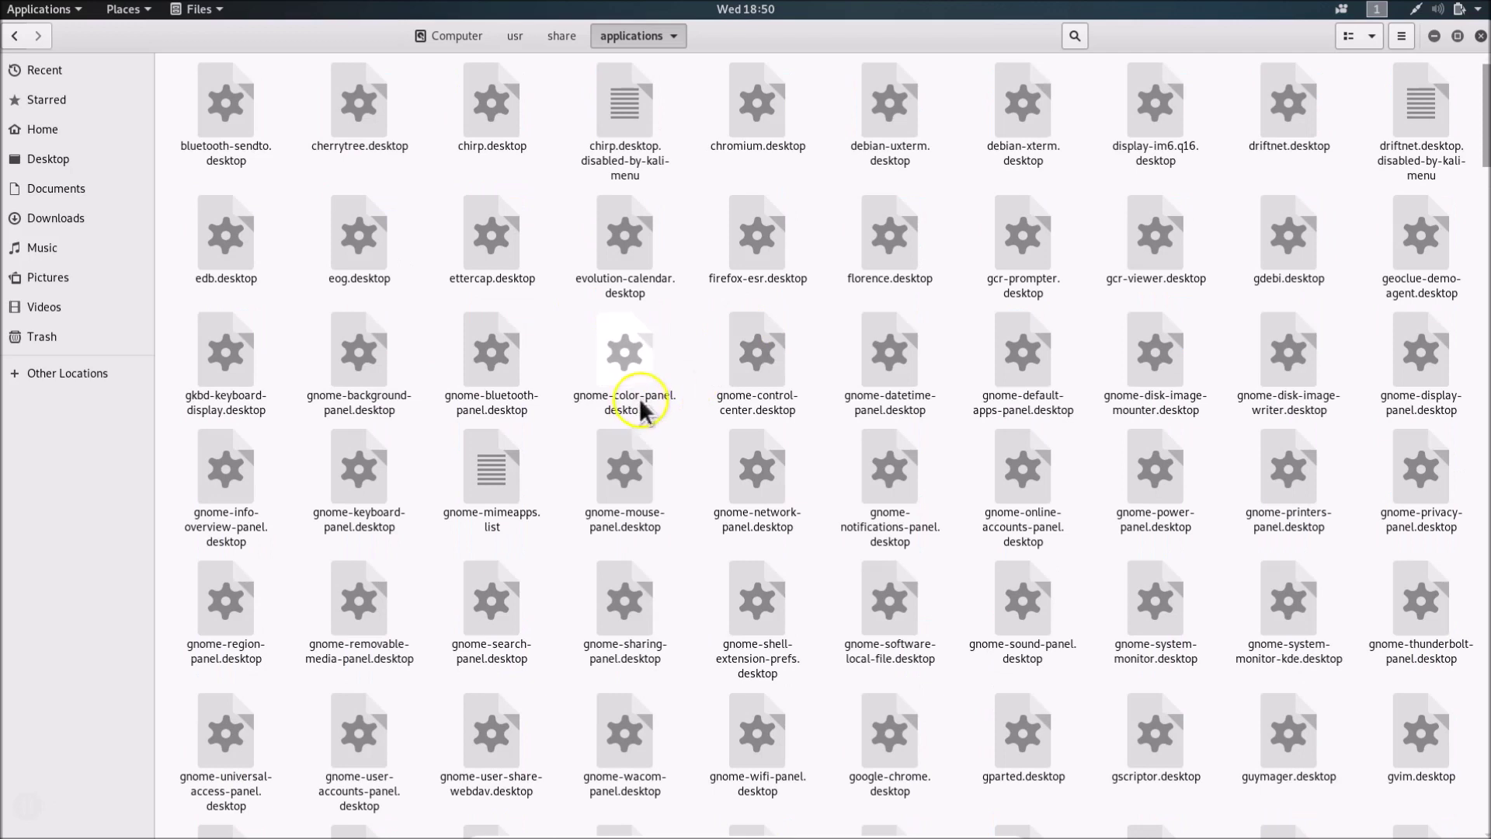
Step: Search 'opera', copy opera.desktop, and go to the Home folder
left_click(1074, 36)
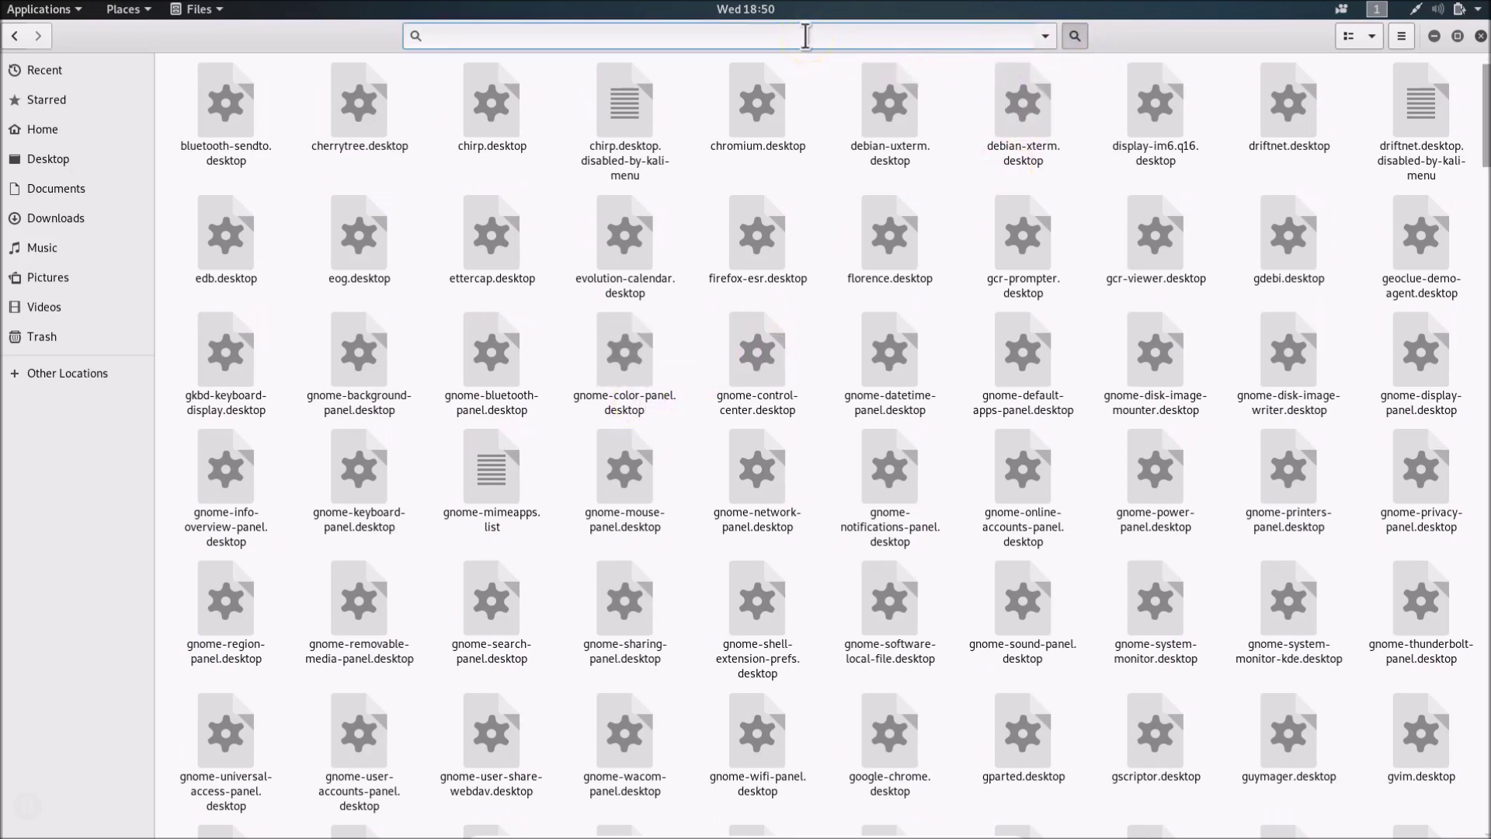
type("opera")
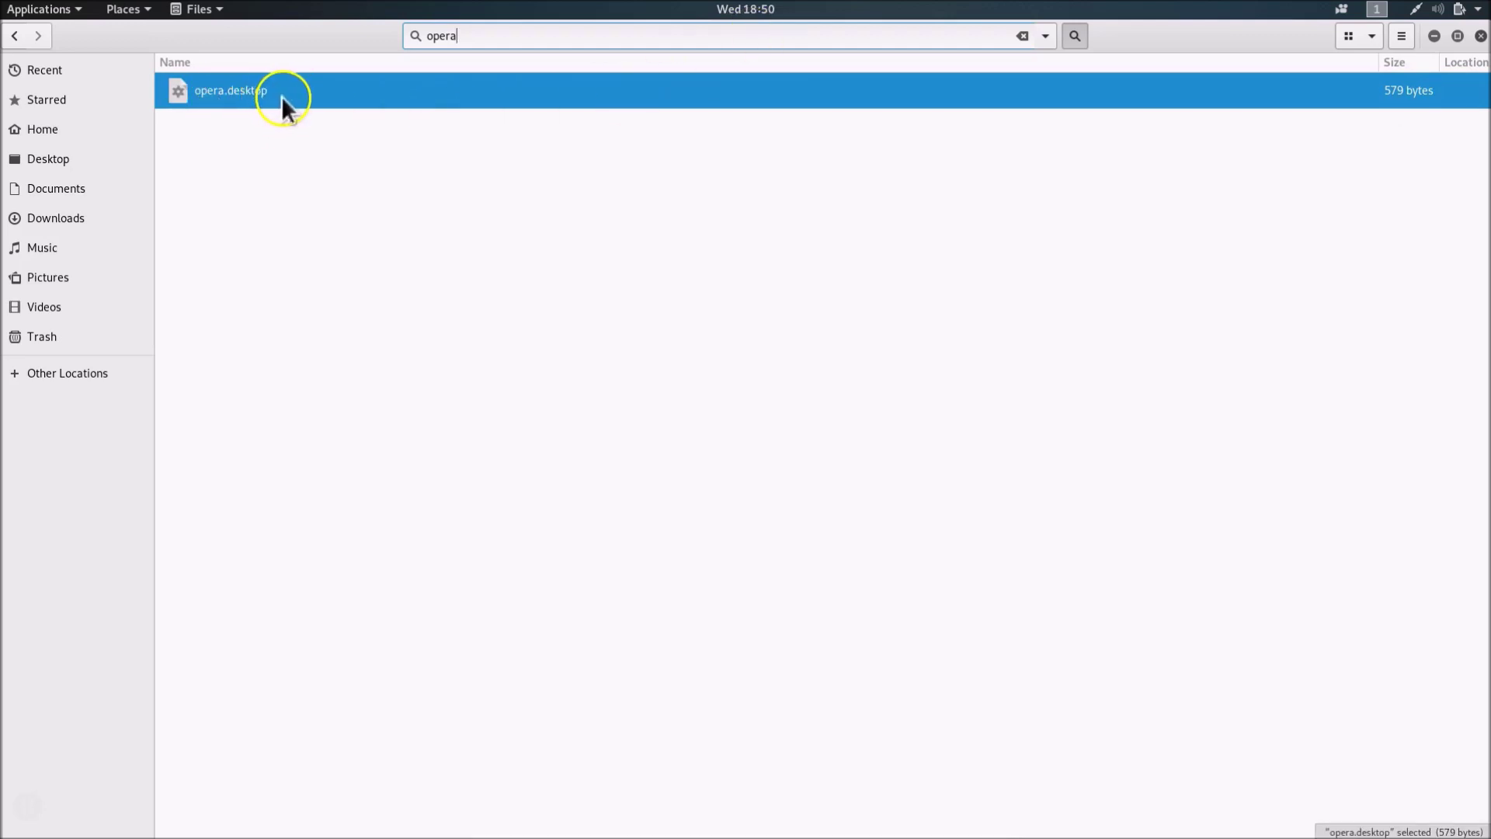
right_click(324, 91)
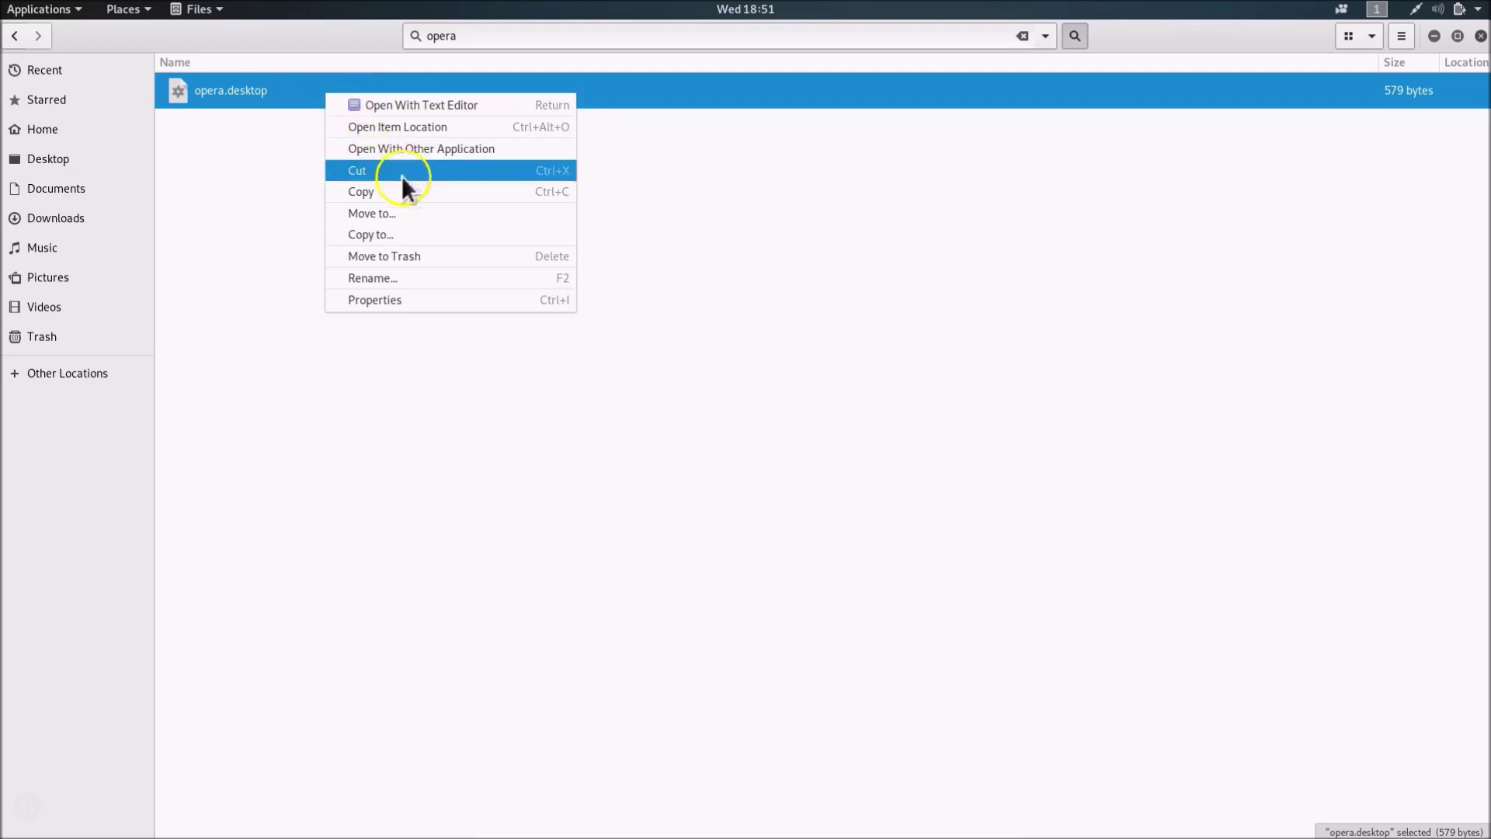
left_click(369, 188)
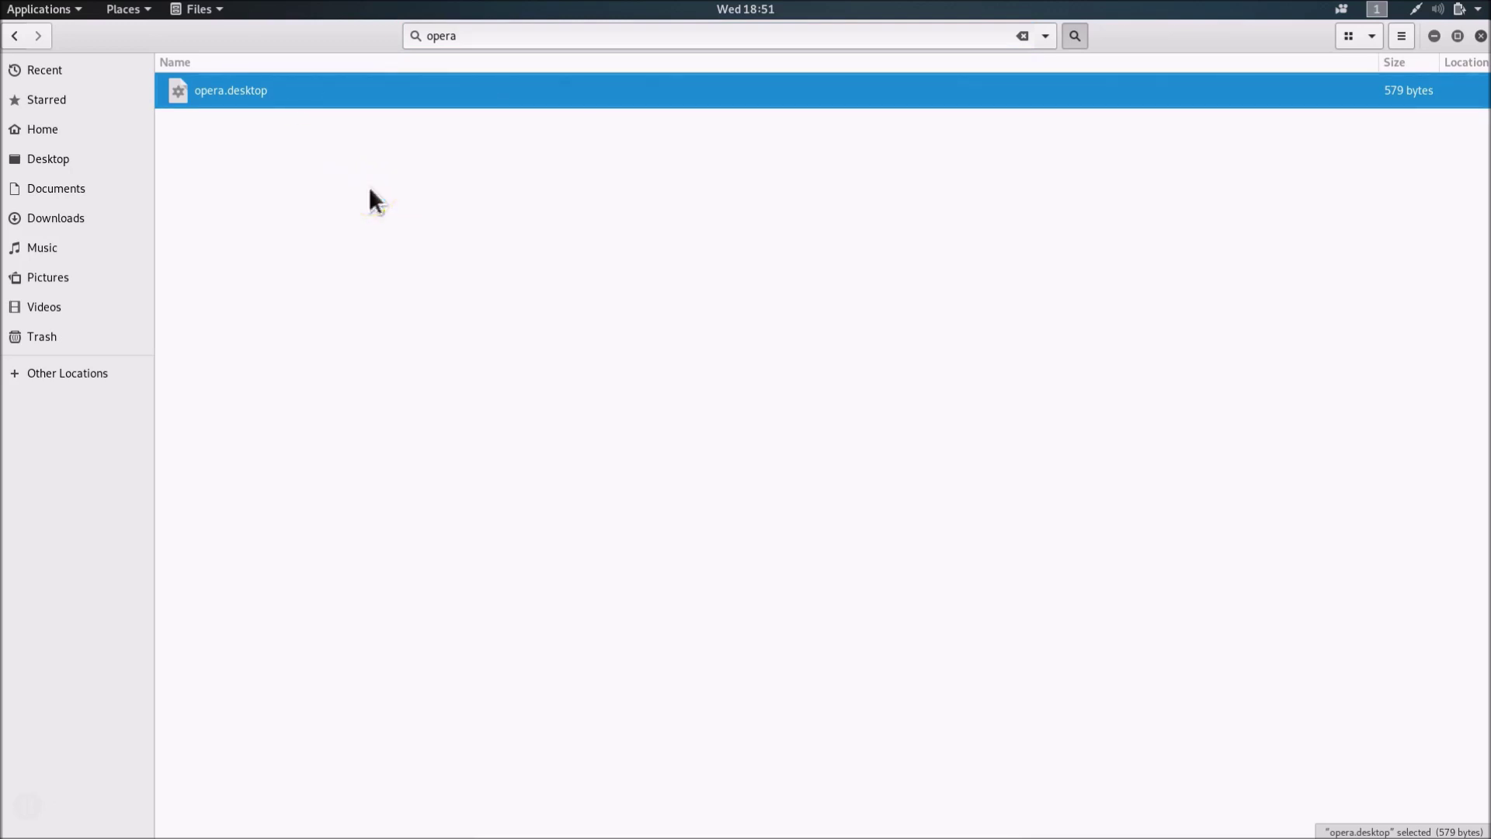
left_click(59, 129)
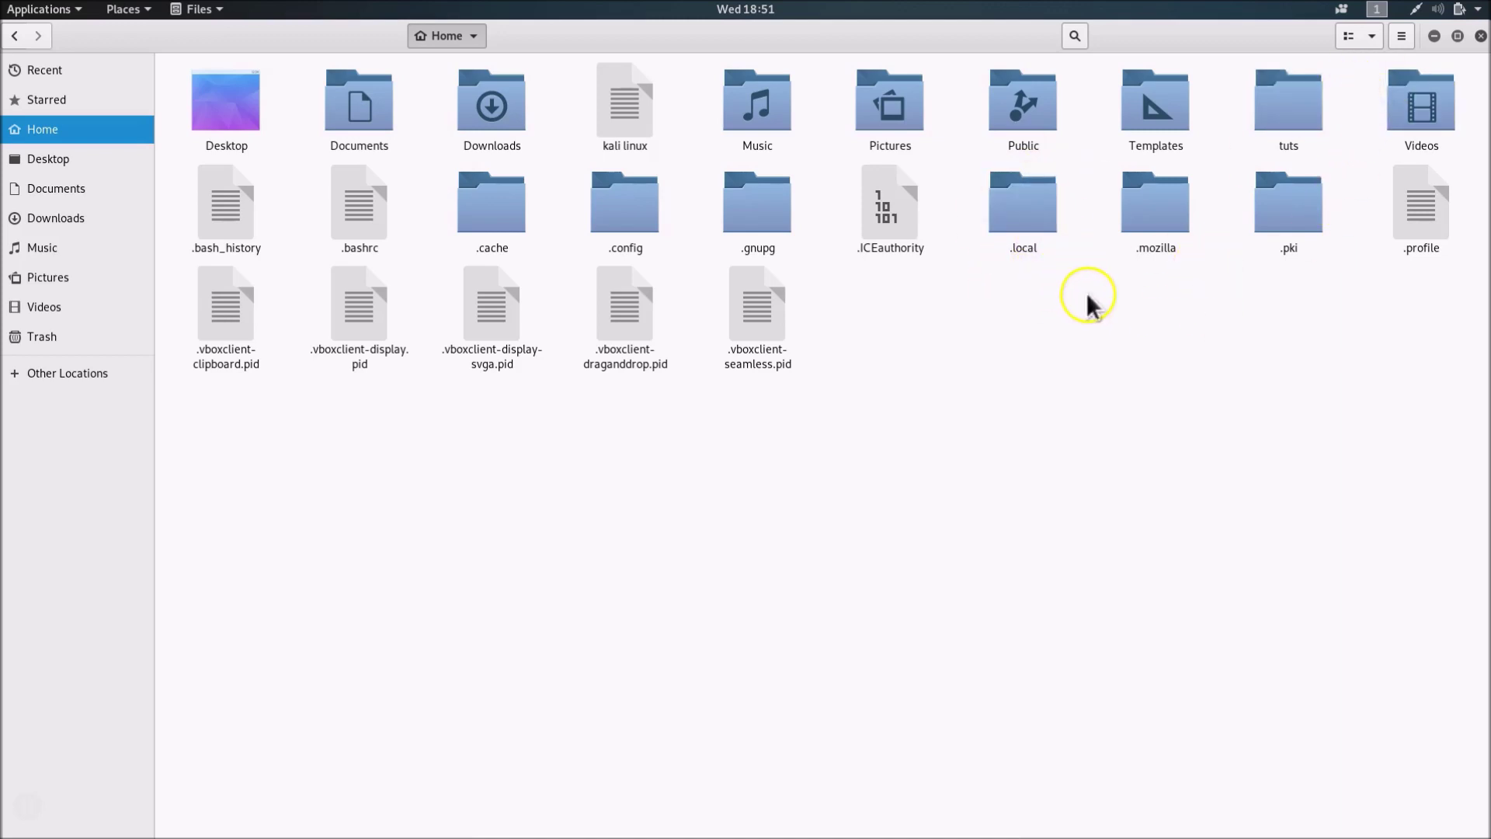
Step: Turn on Show Hidden Files and open the .local folder in Home
left_click(1372, 38)
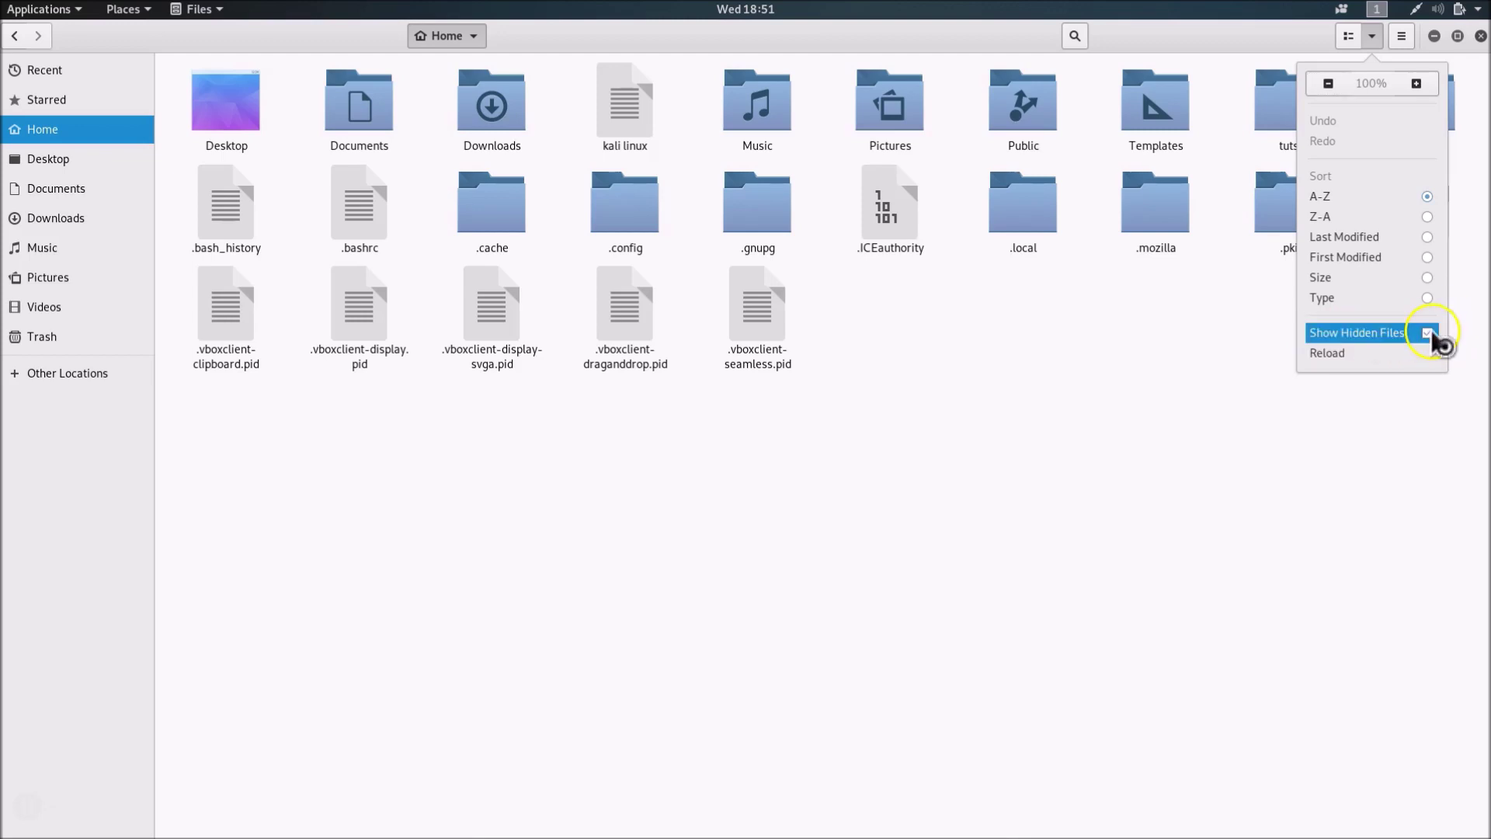
left_click(1429, 334)
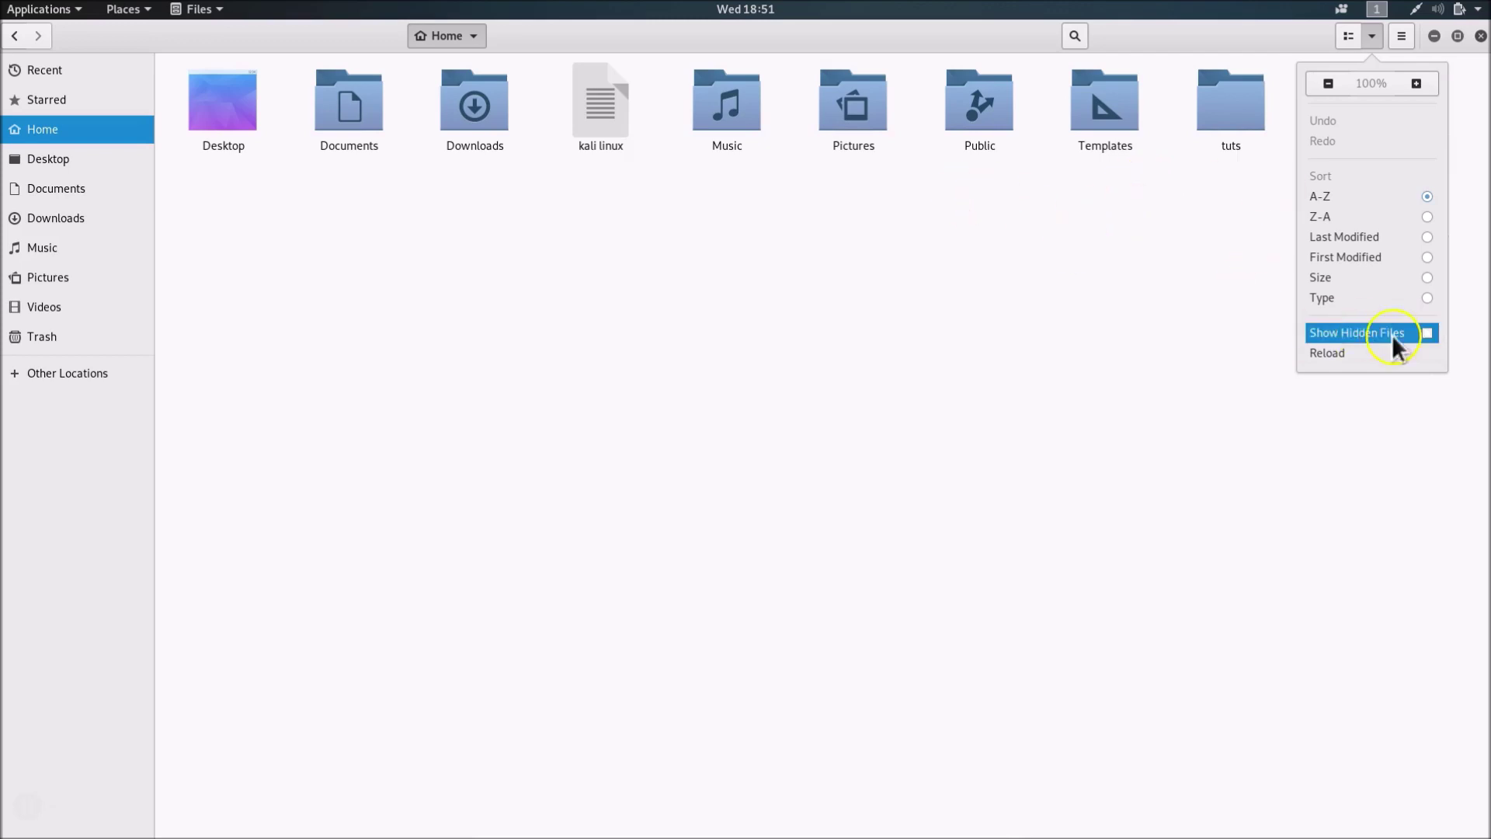
left_click(1399, 332)
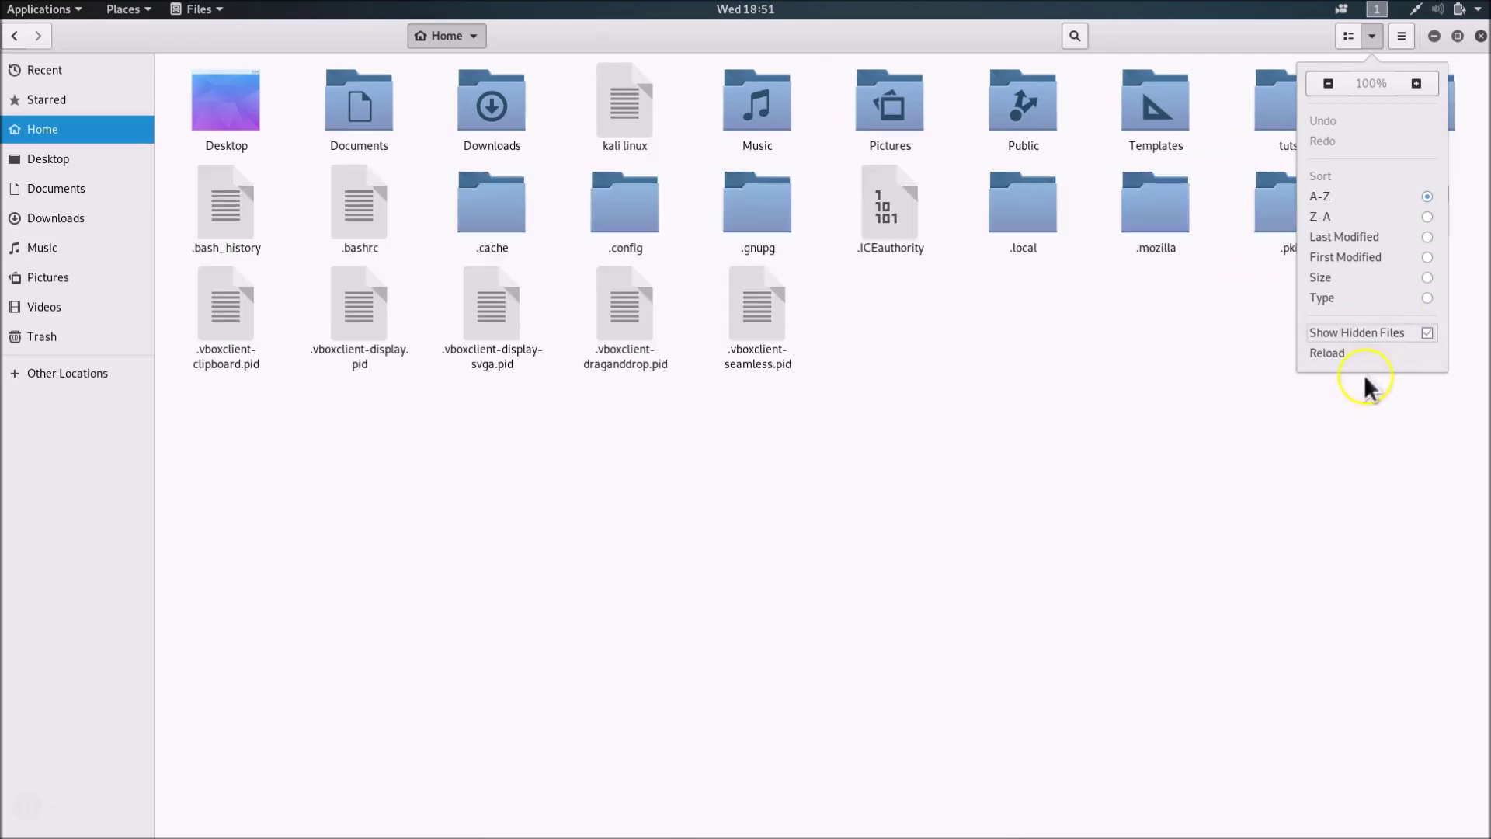
left_click(1090, 373)
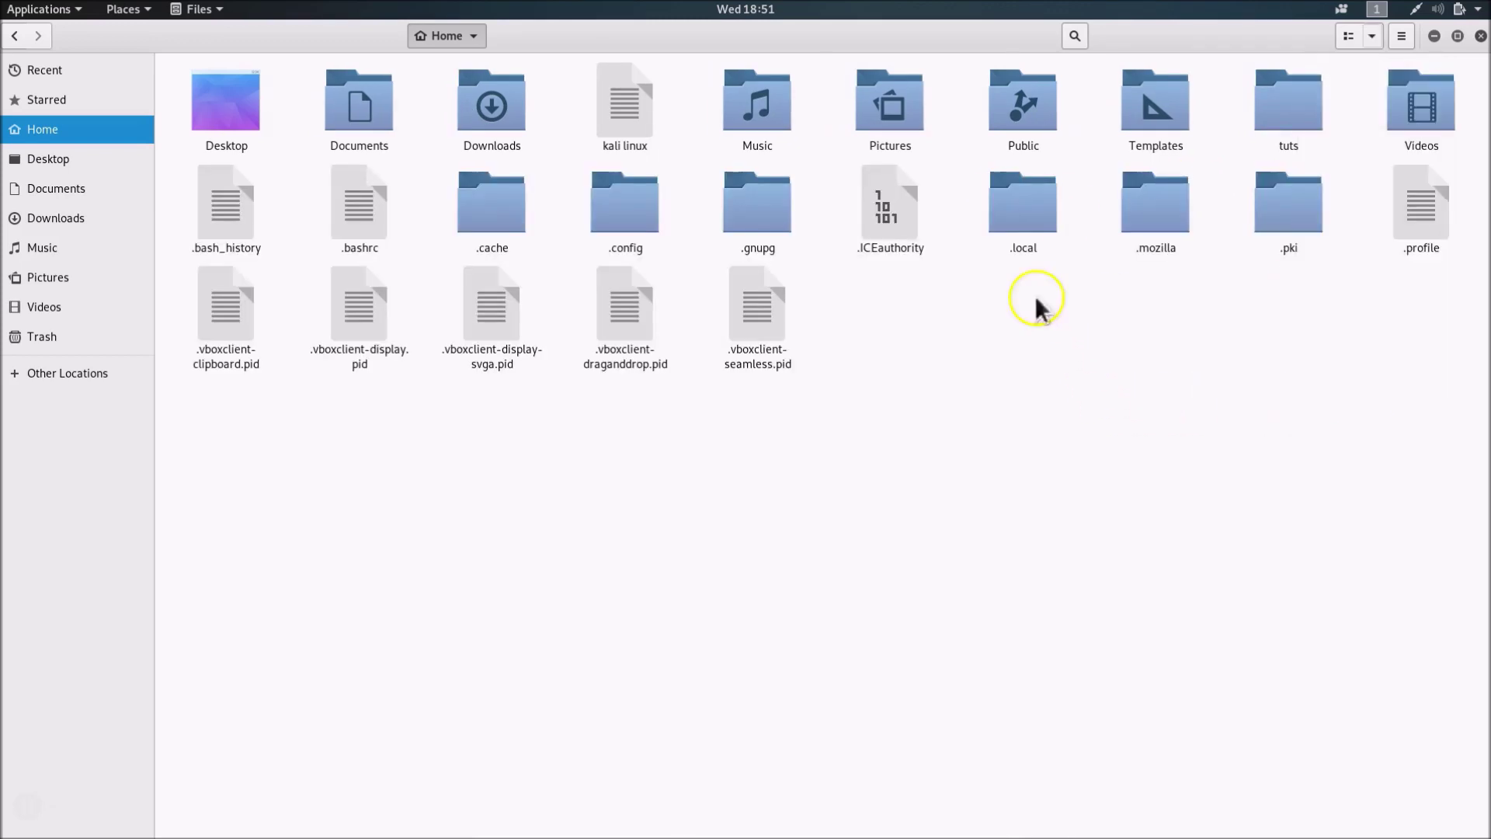
double_click(1024, 220)
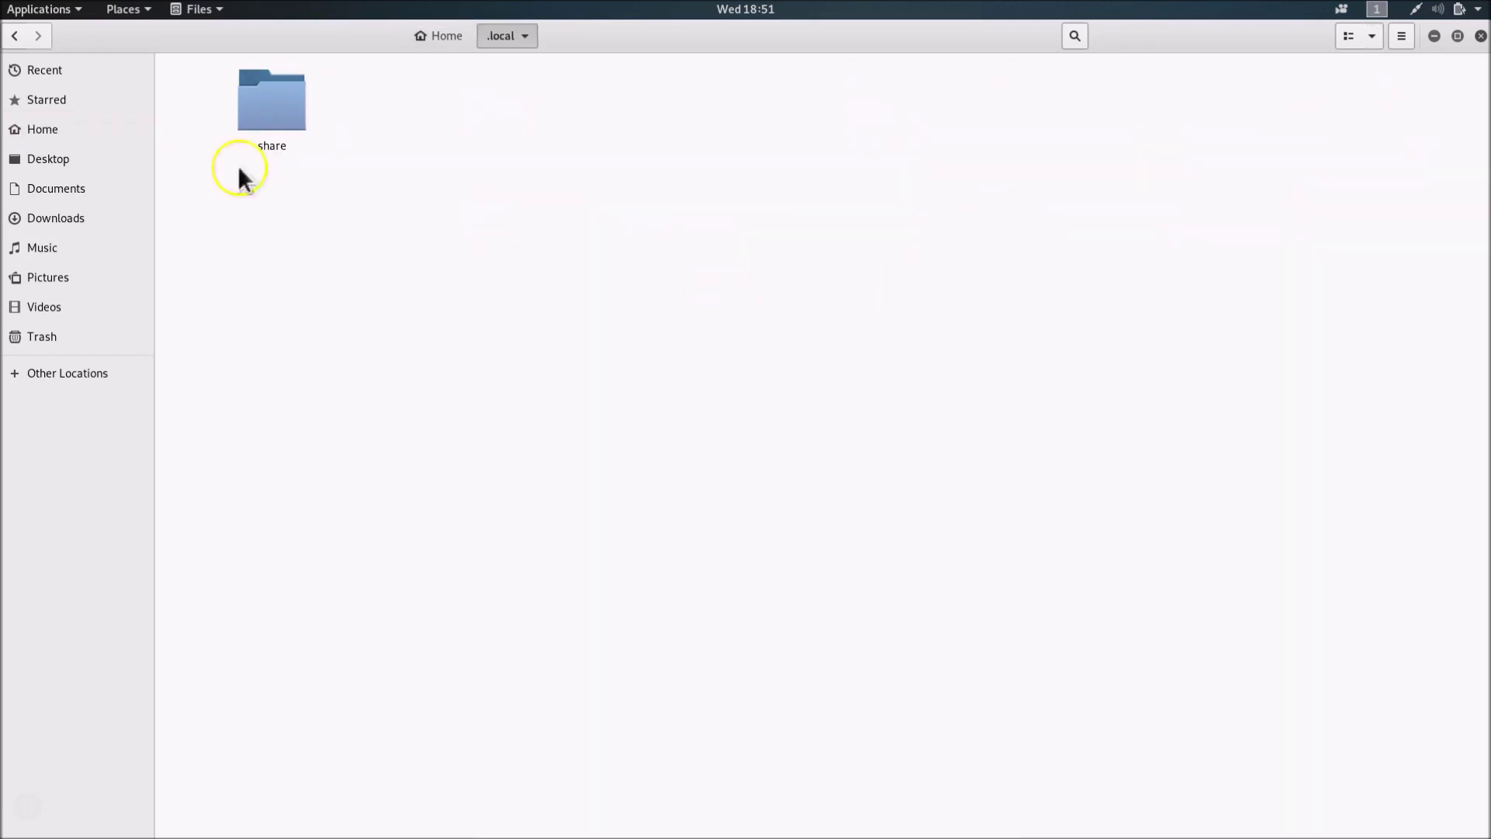
Step: Paste opera.desktop into ~/.local/share/applications and select the pasted file
double_click(287, 104)
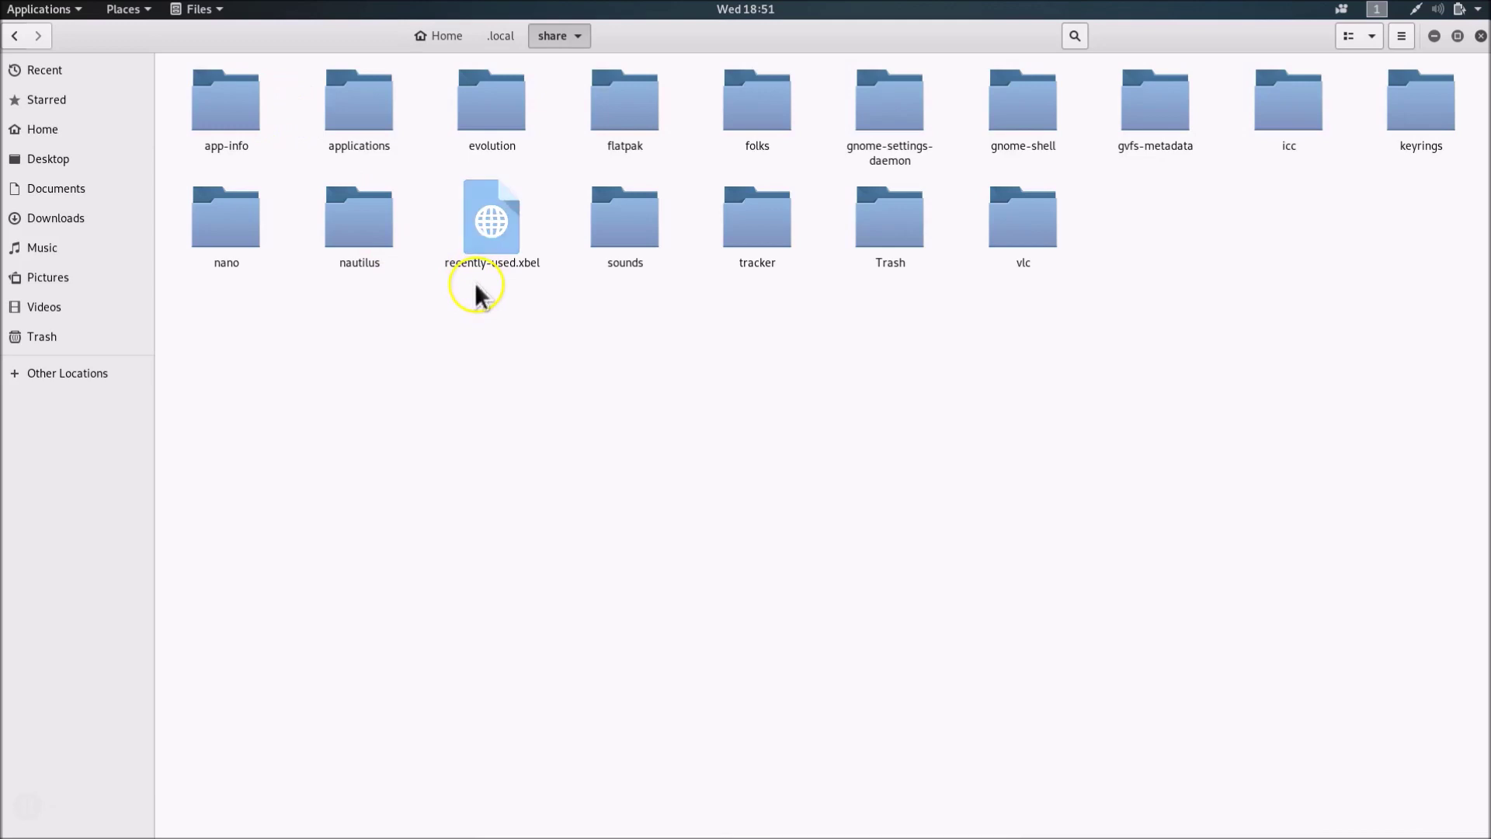
double_click(362, 116)
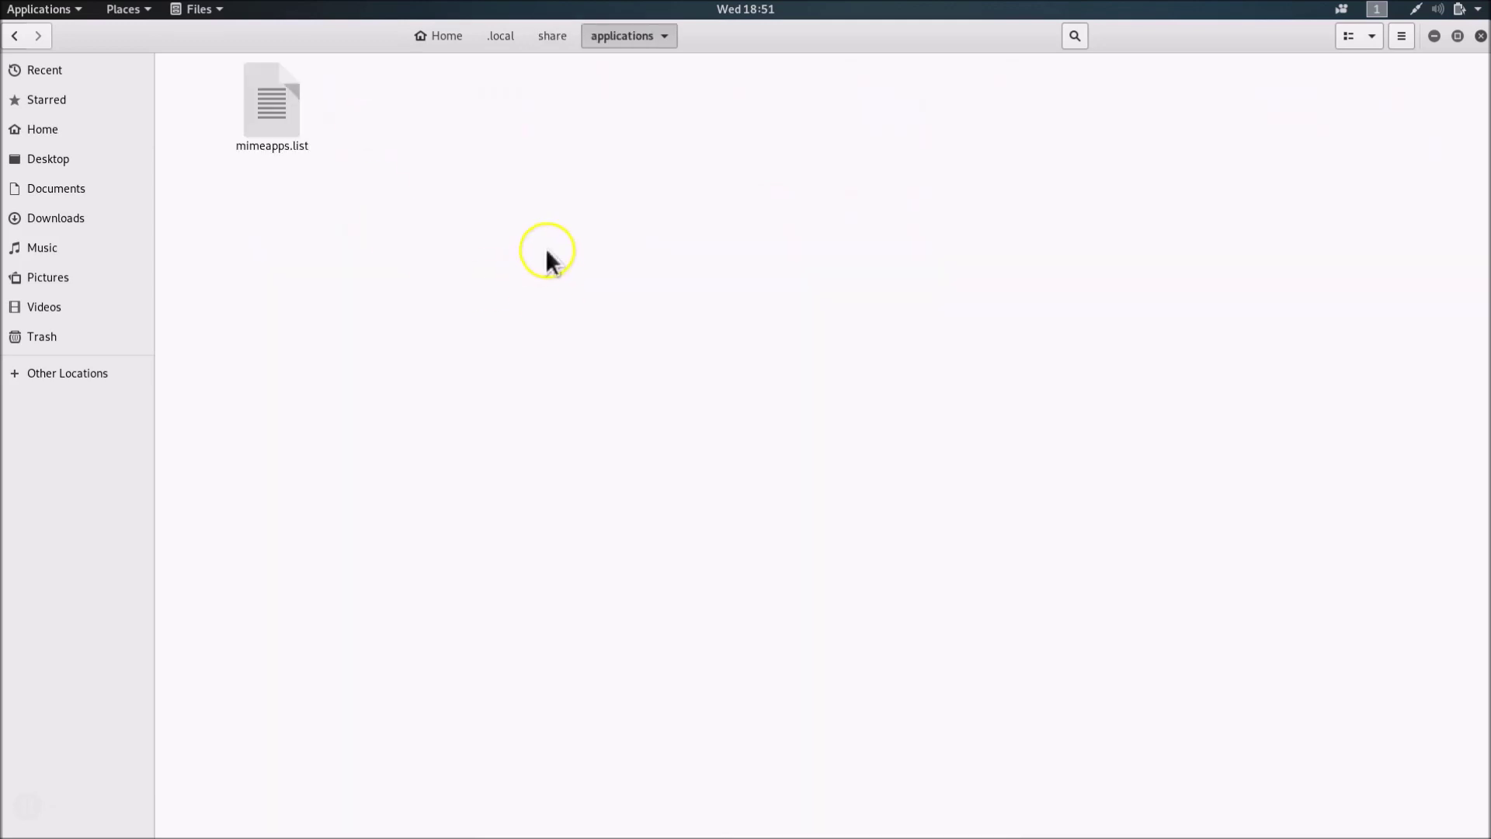
right_click(508, 147)
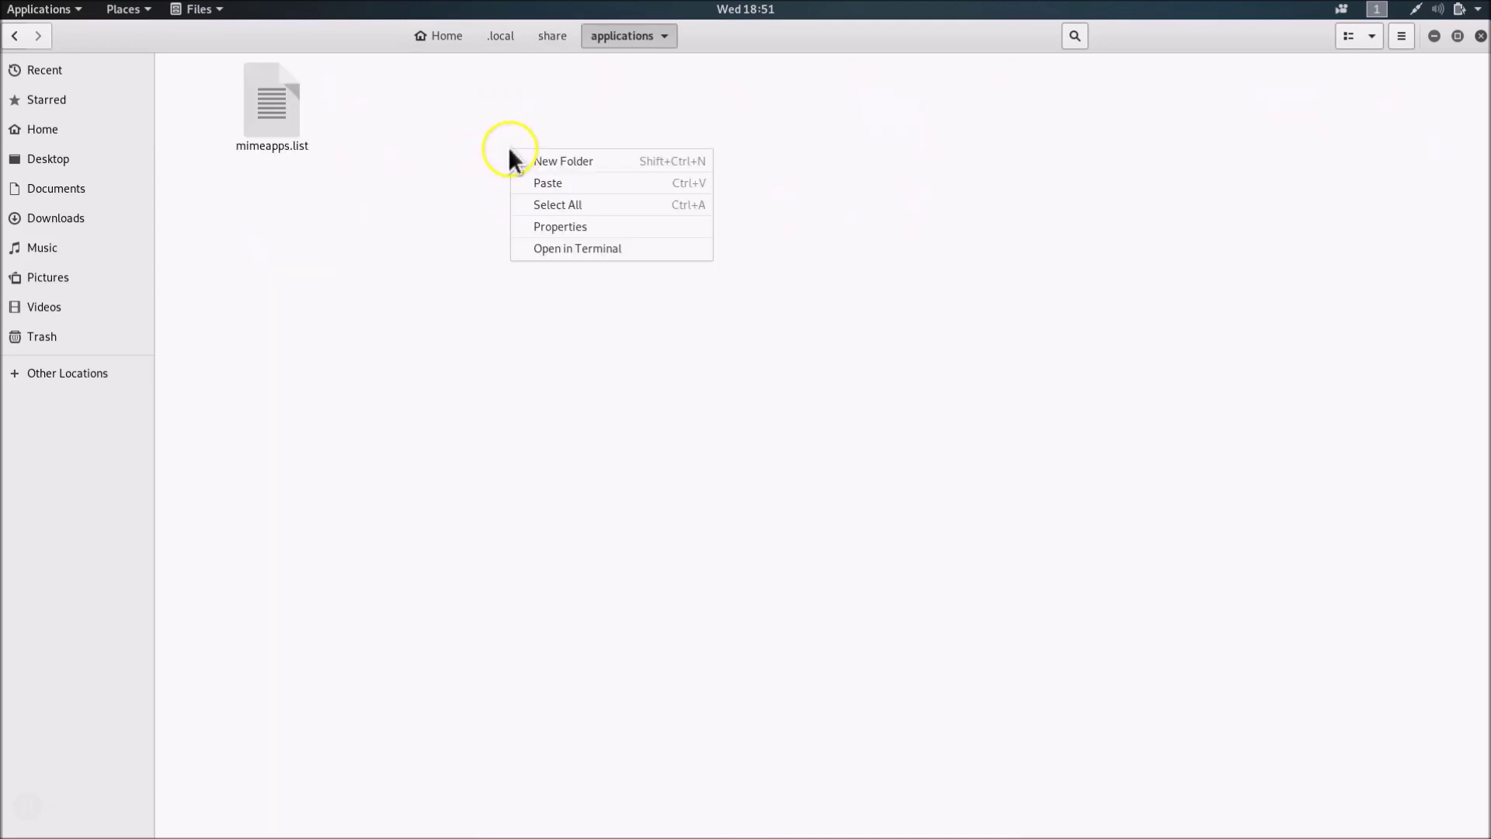
left_click(559, 185)
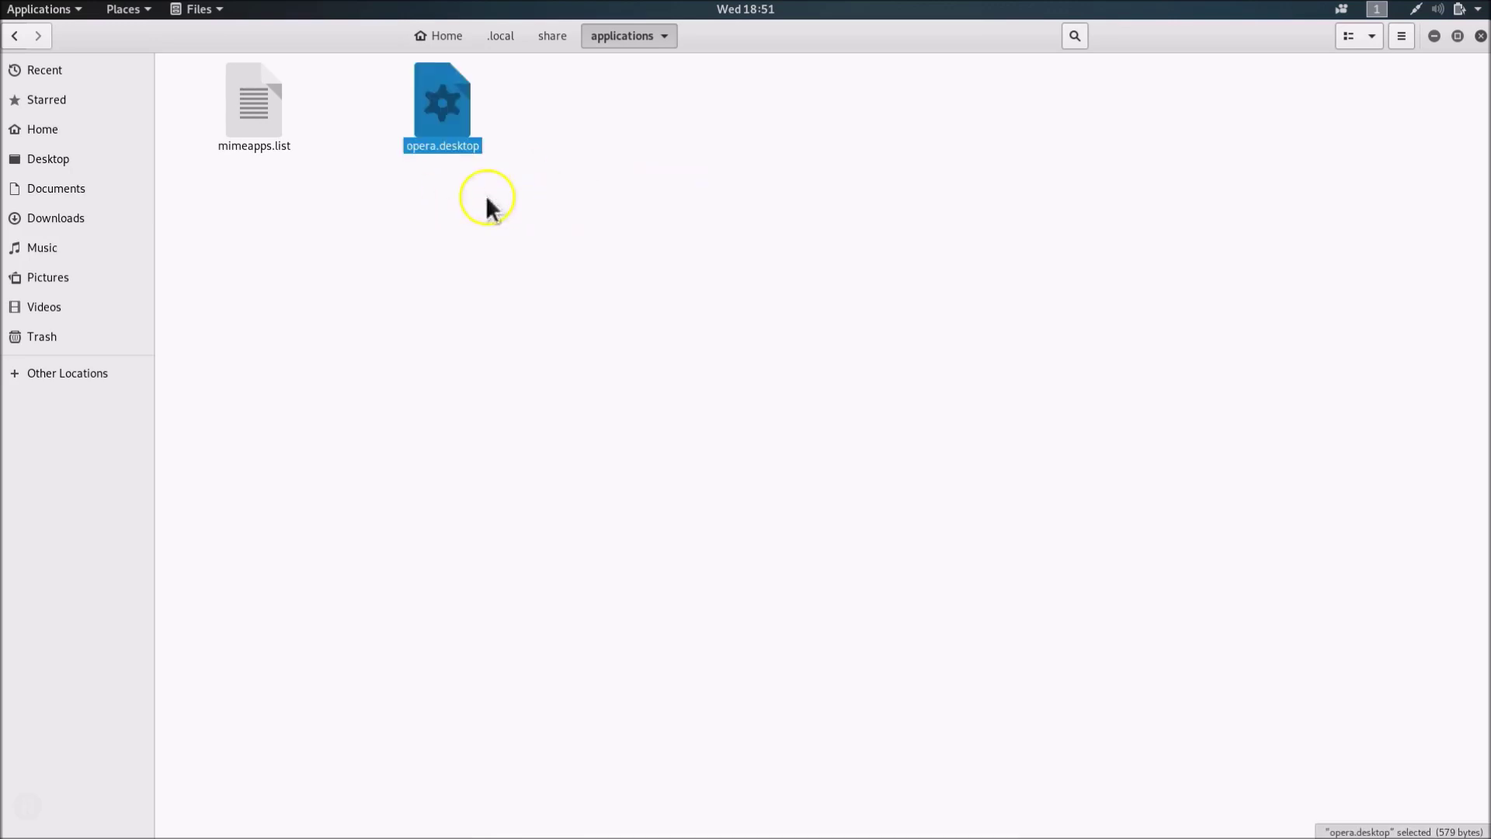
left_click(427, 157)
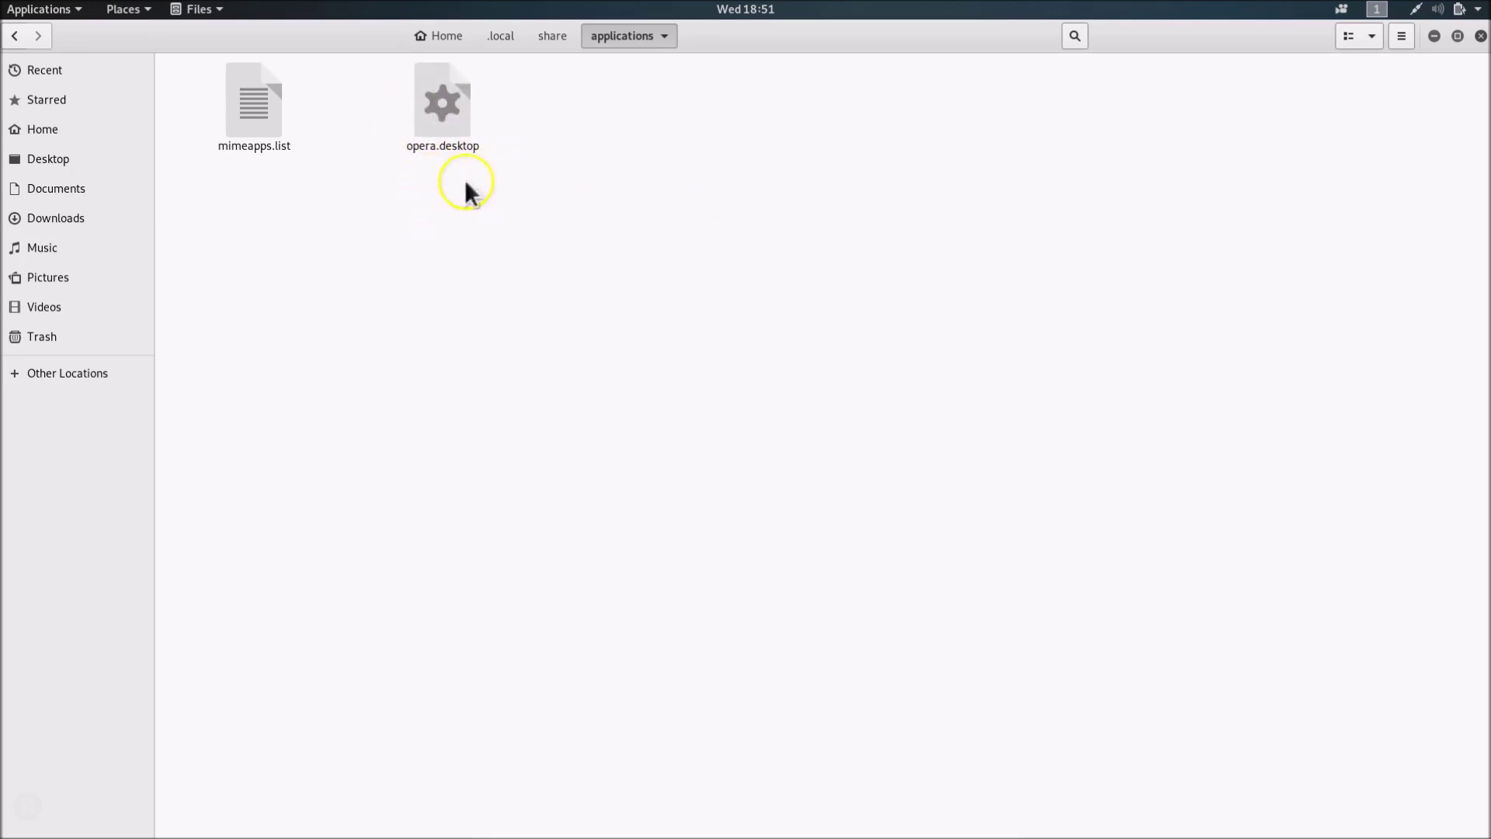
left_click(444, 111)
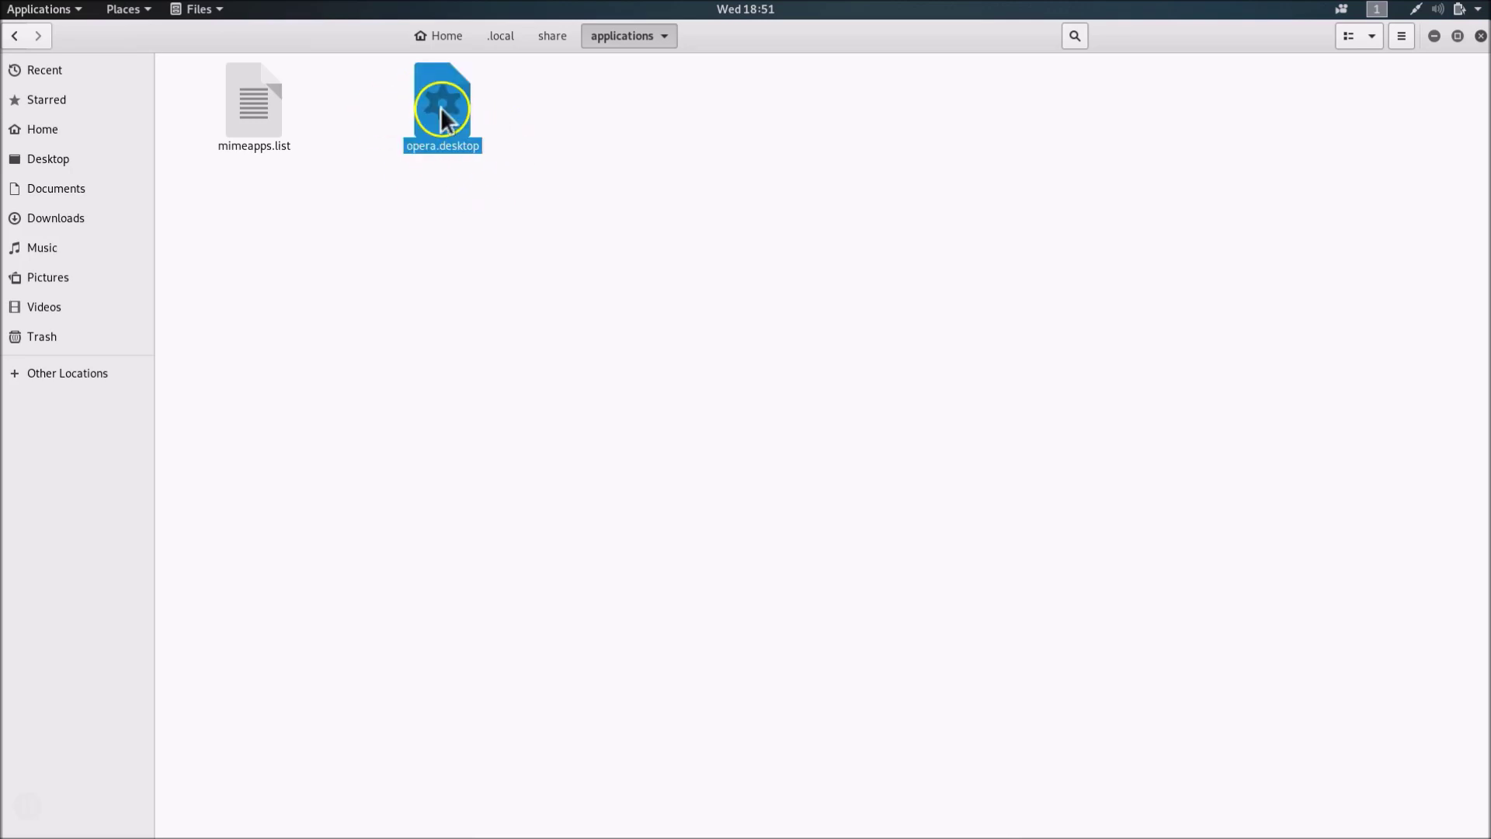
Step: Change the Exec line to 'opera %U --no-sandbox' in Text Editor, save, and close the file
right_click(439, 107)
left_click(501, 120)
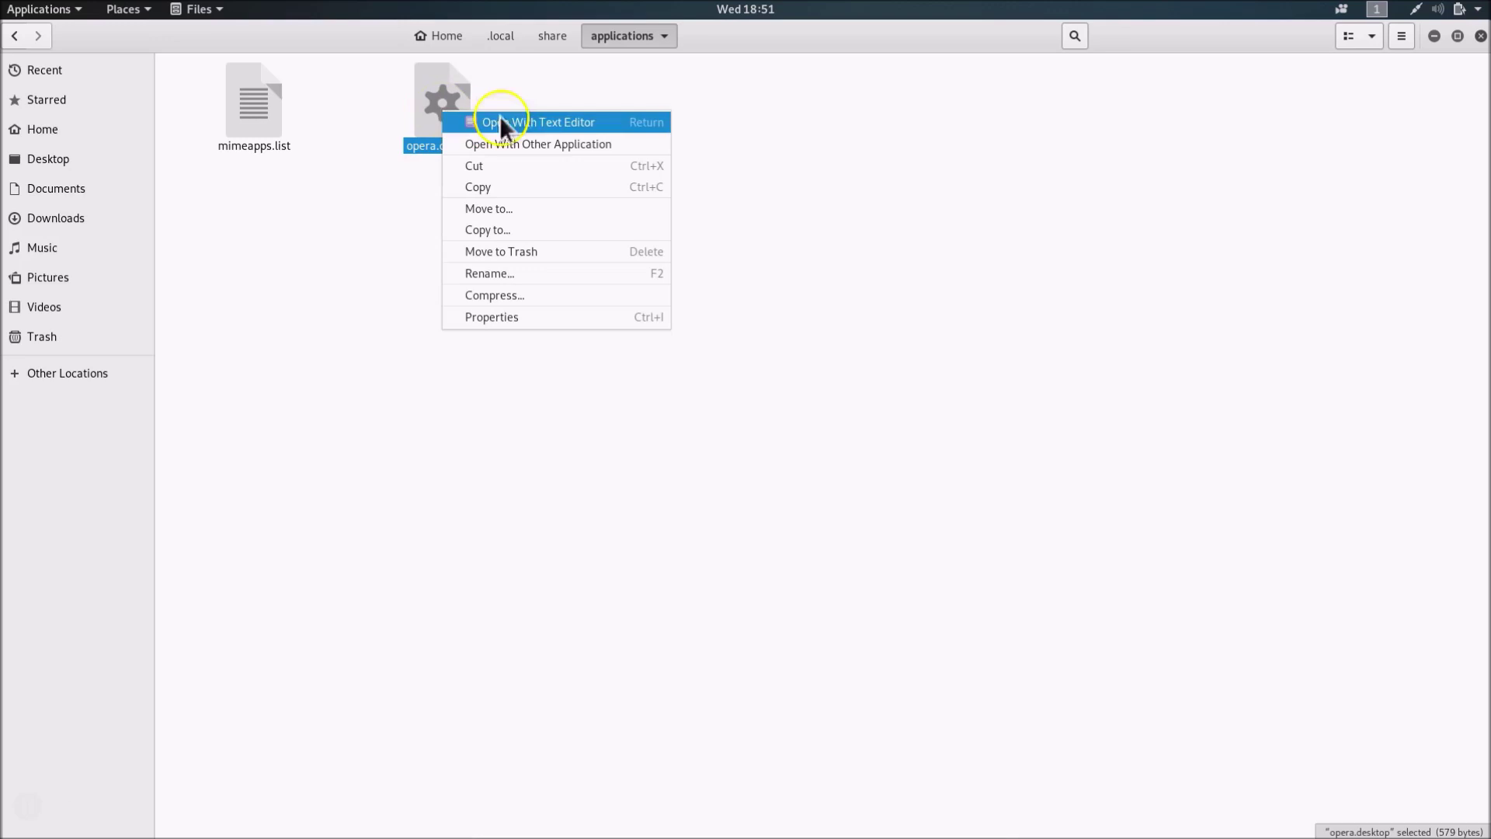
left_click(539, 121)
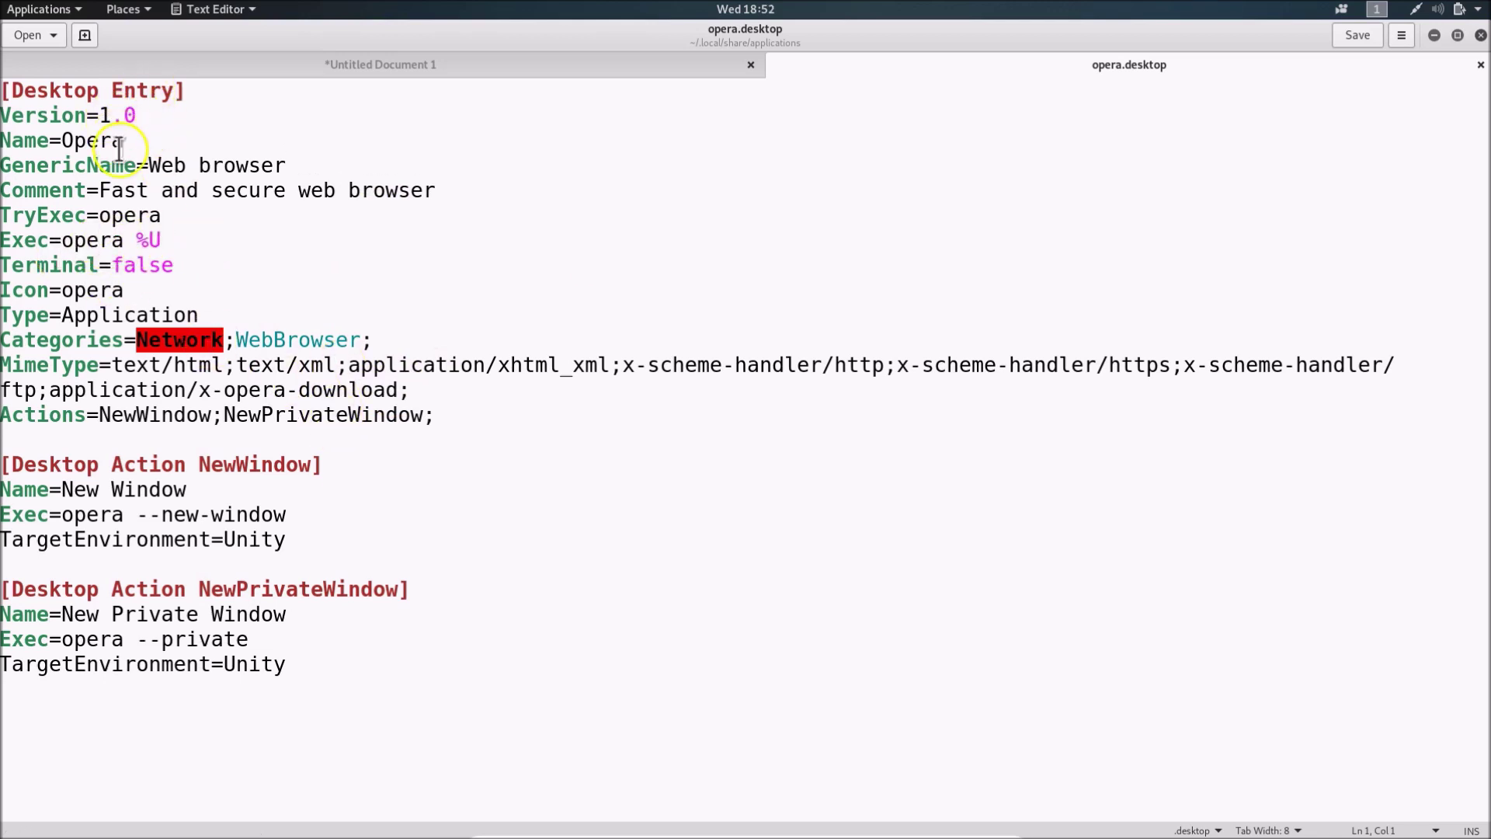
left_click(159, 240)
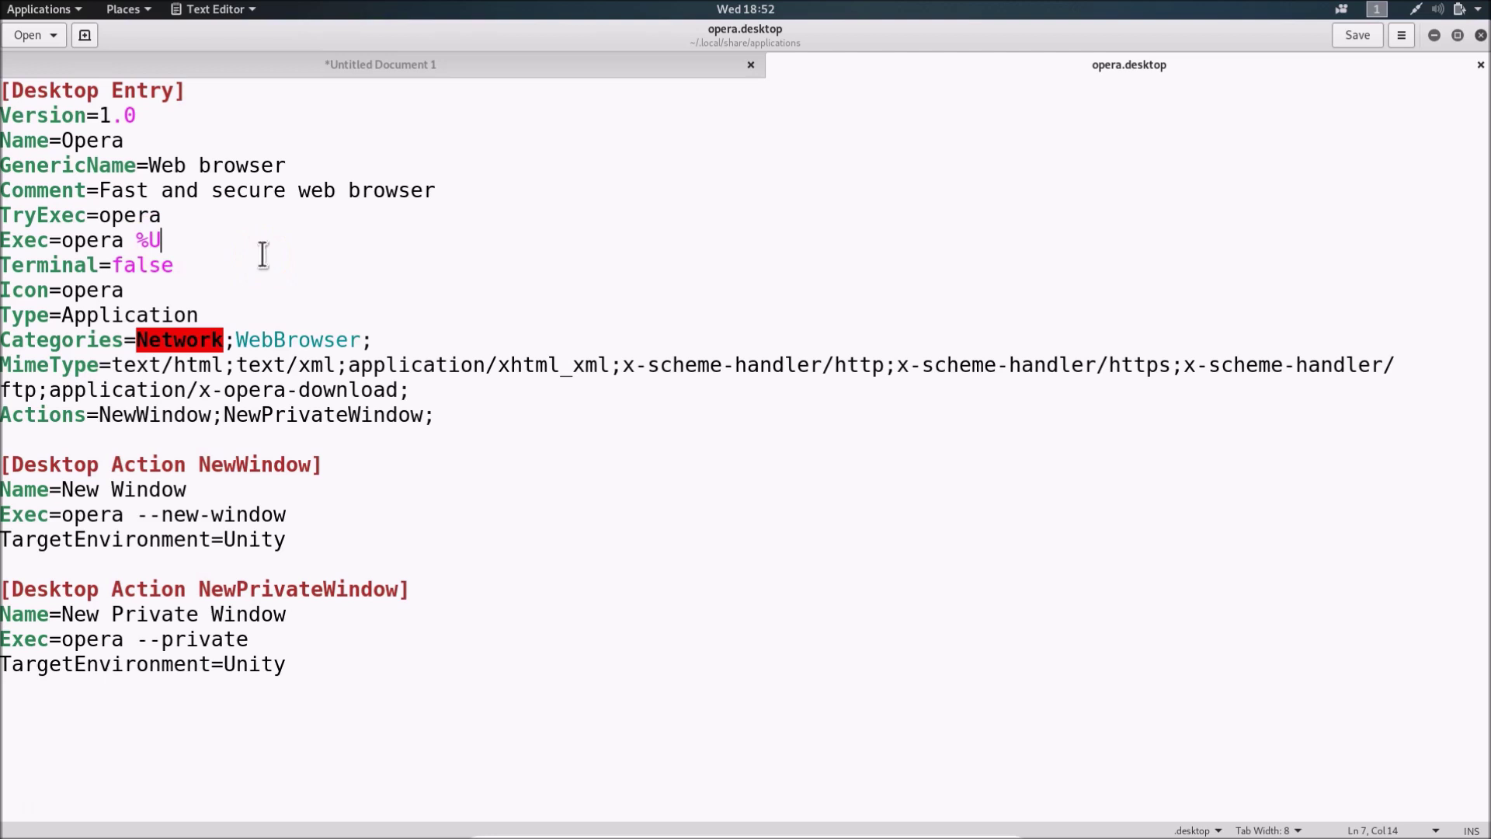
type("--no-san")
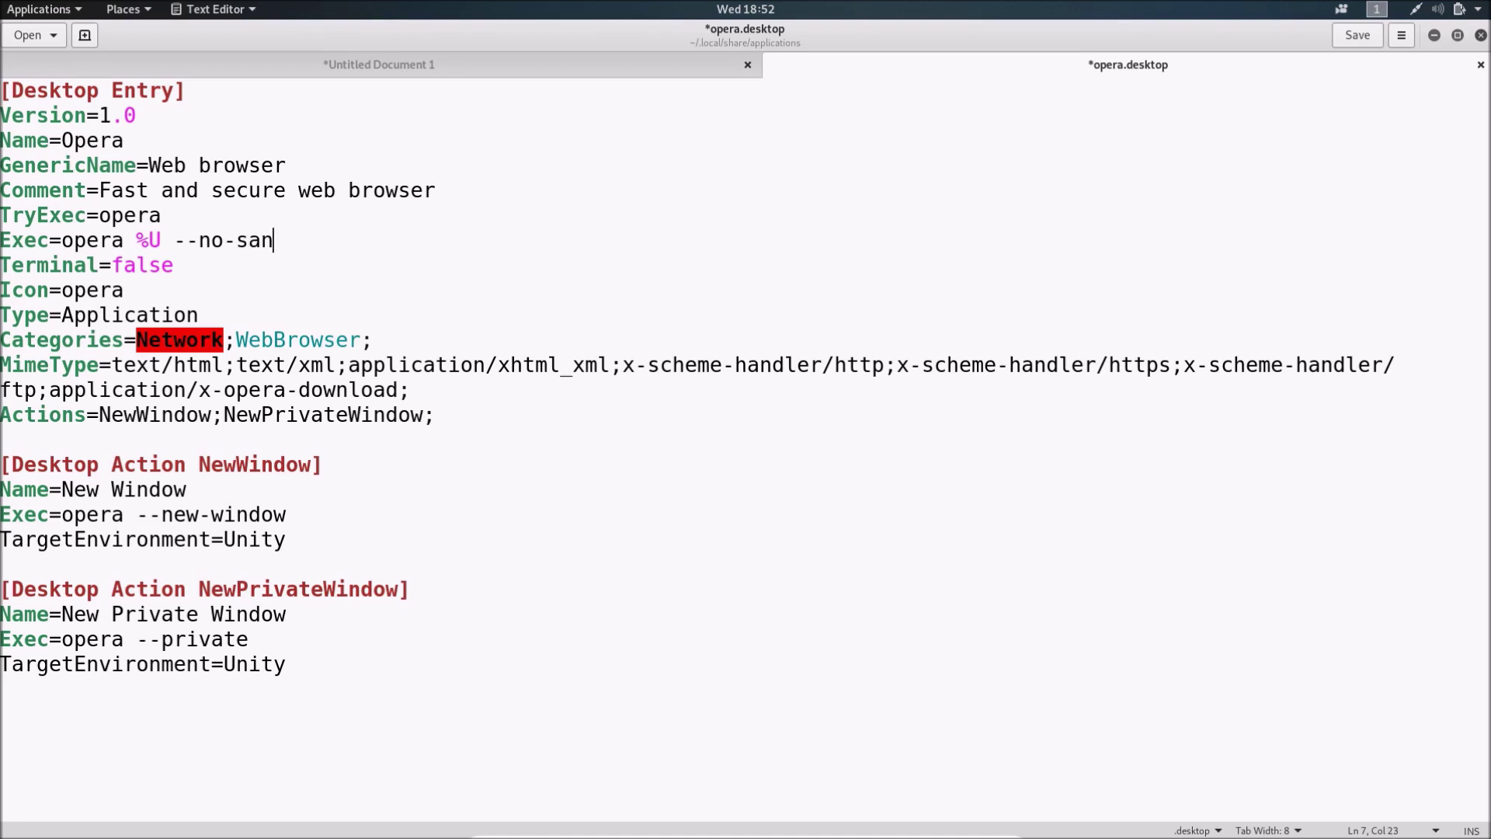
type("dbox")
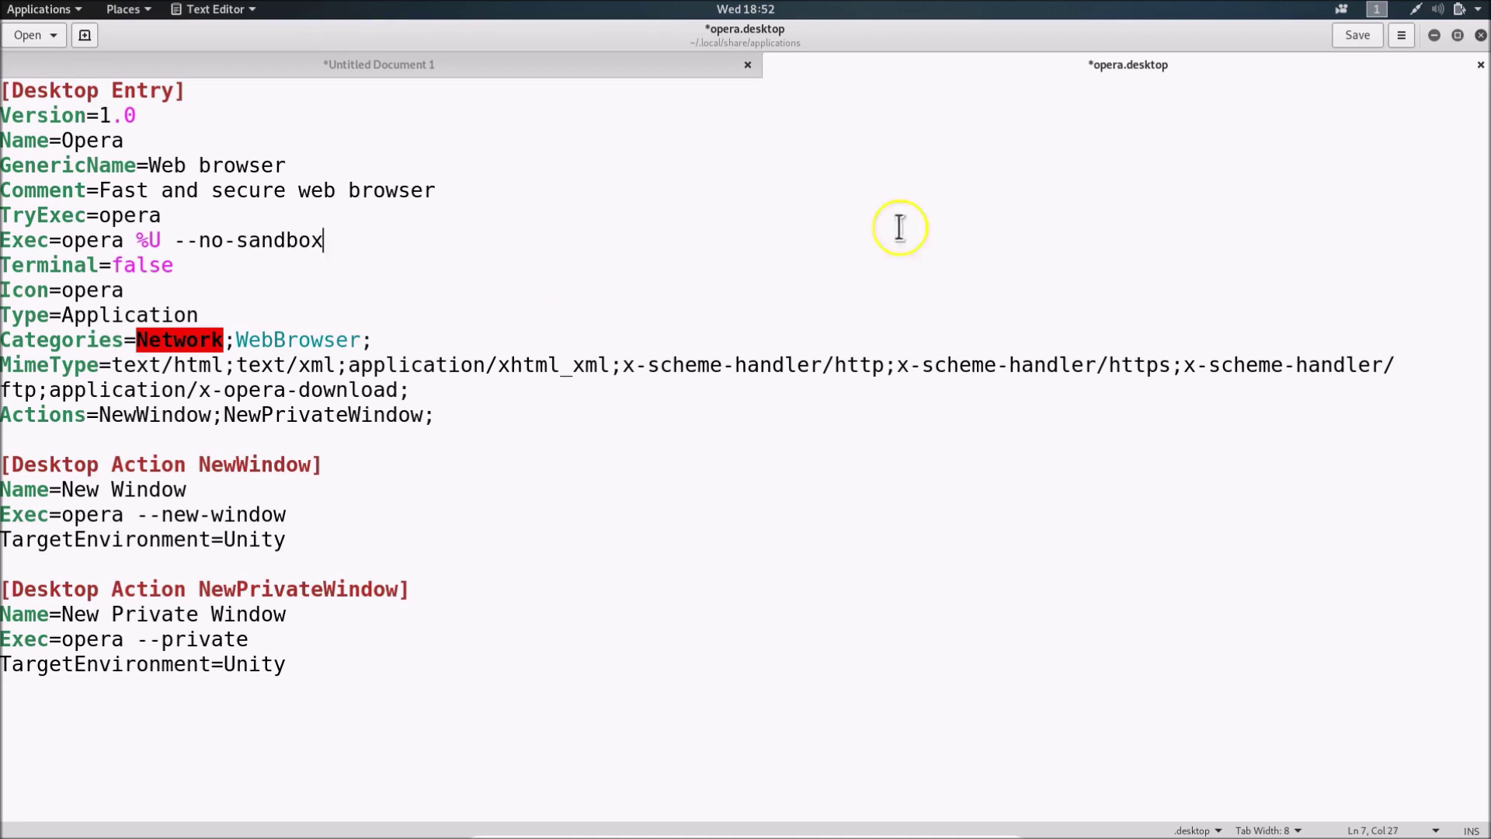
left_click(1349, 37)
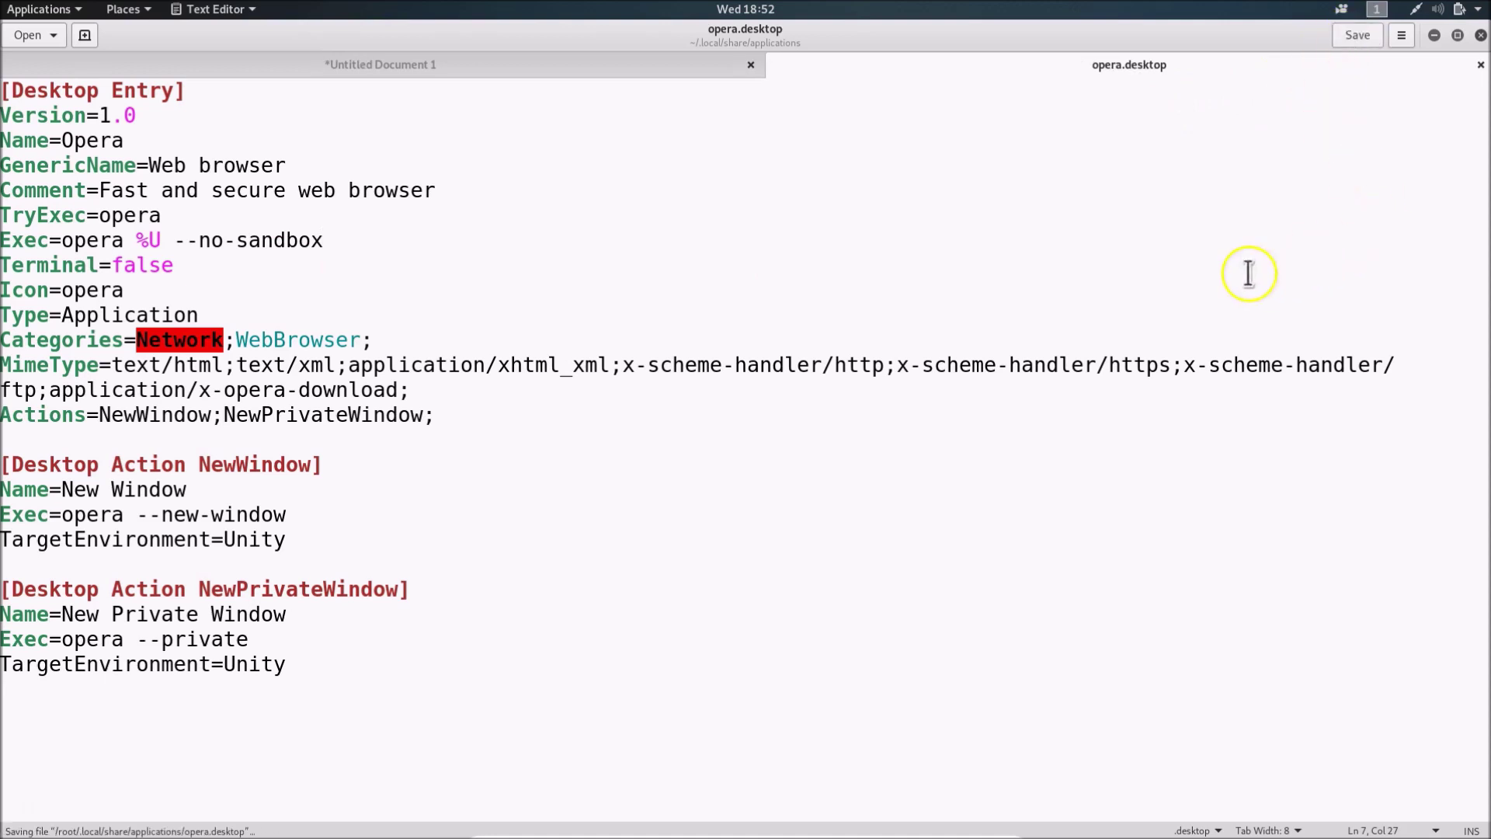
left_click(1480, 64)
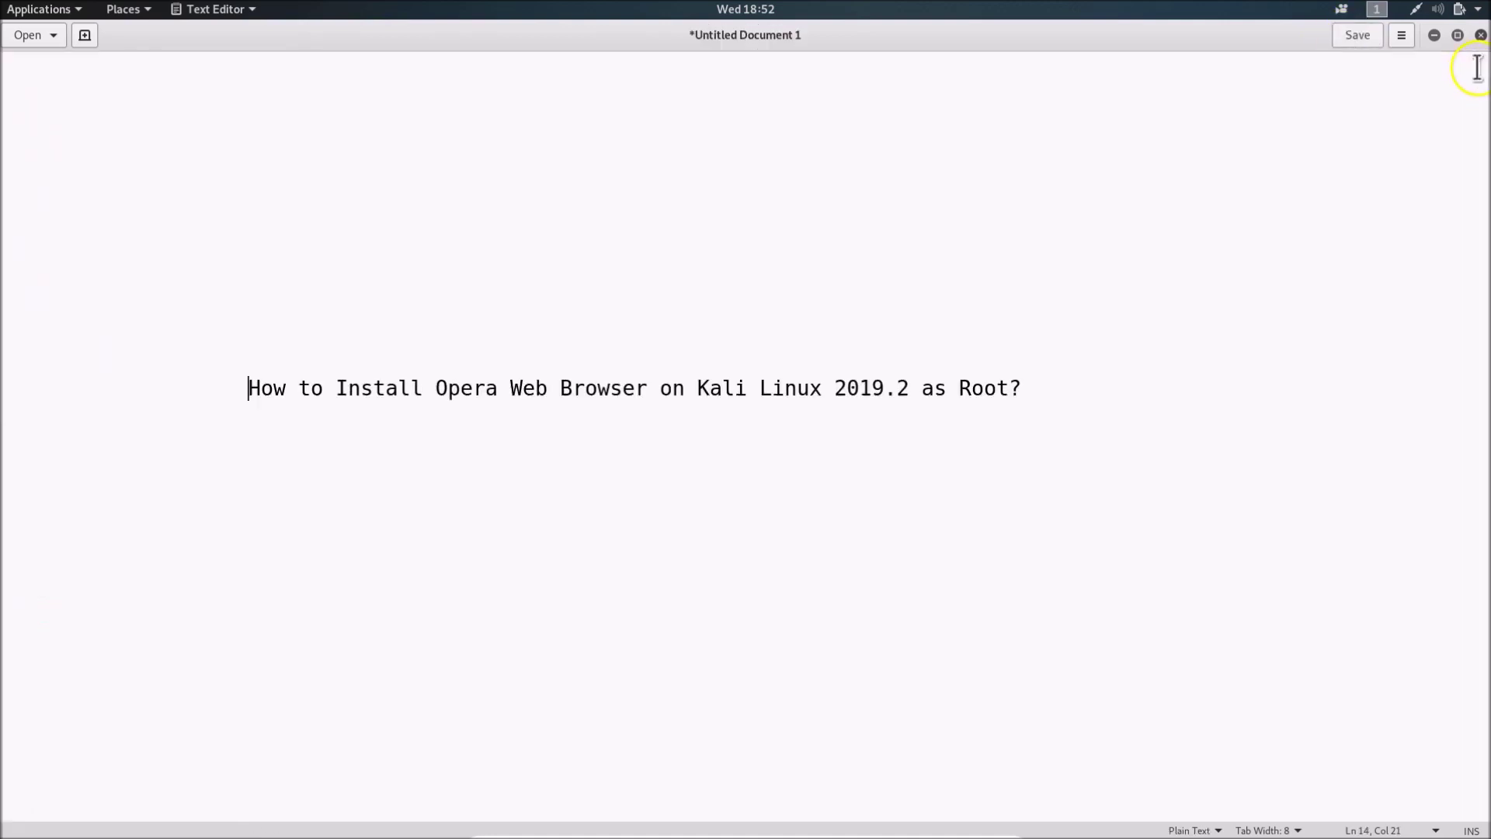
Step: Minimize Text Editor and then Files to reveal the desktop
left_click(1434, 37)
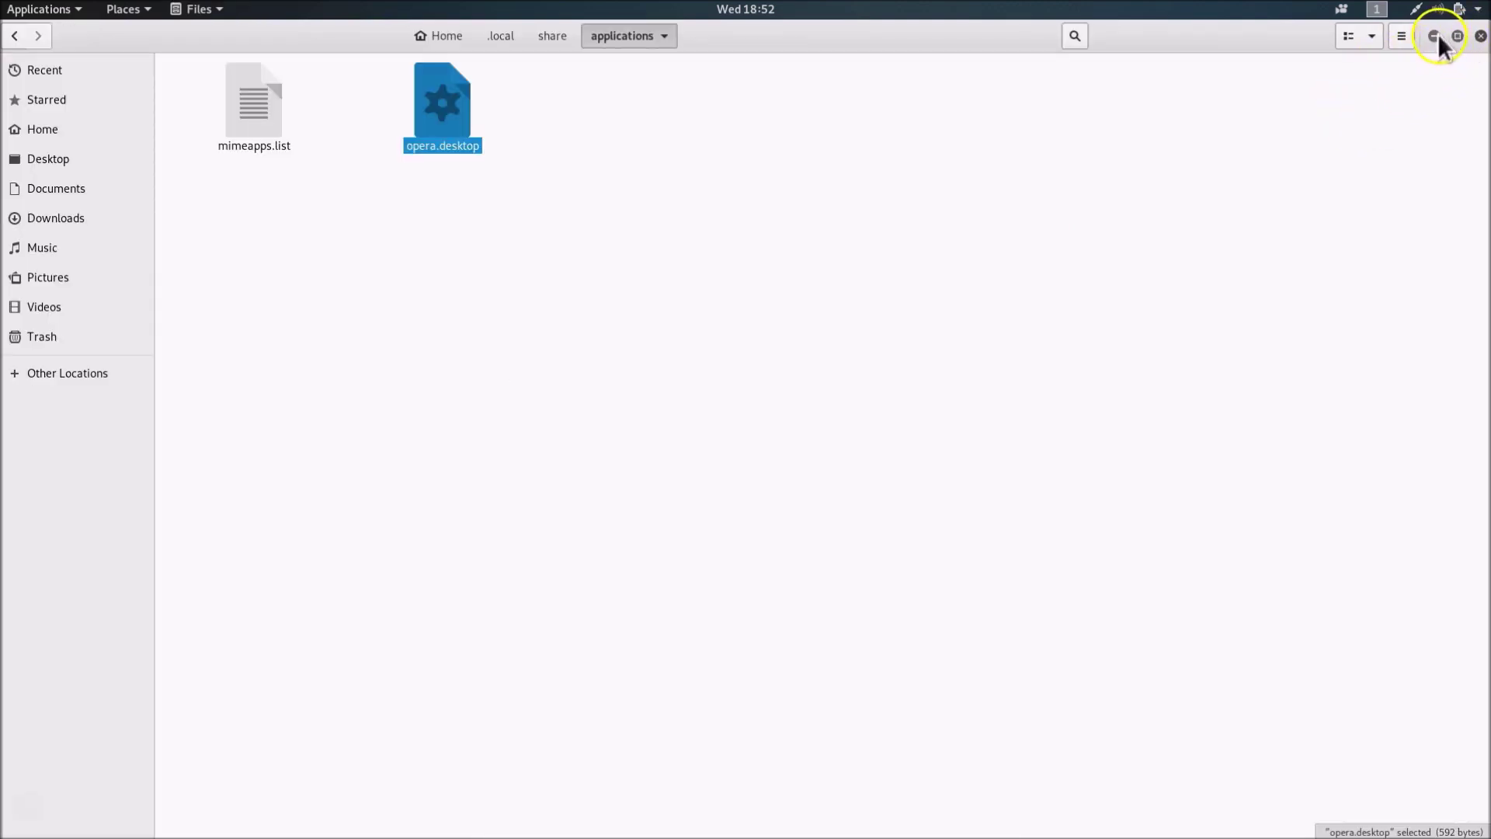
left_click(1434, 36)
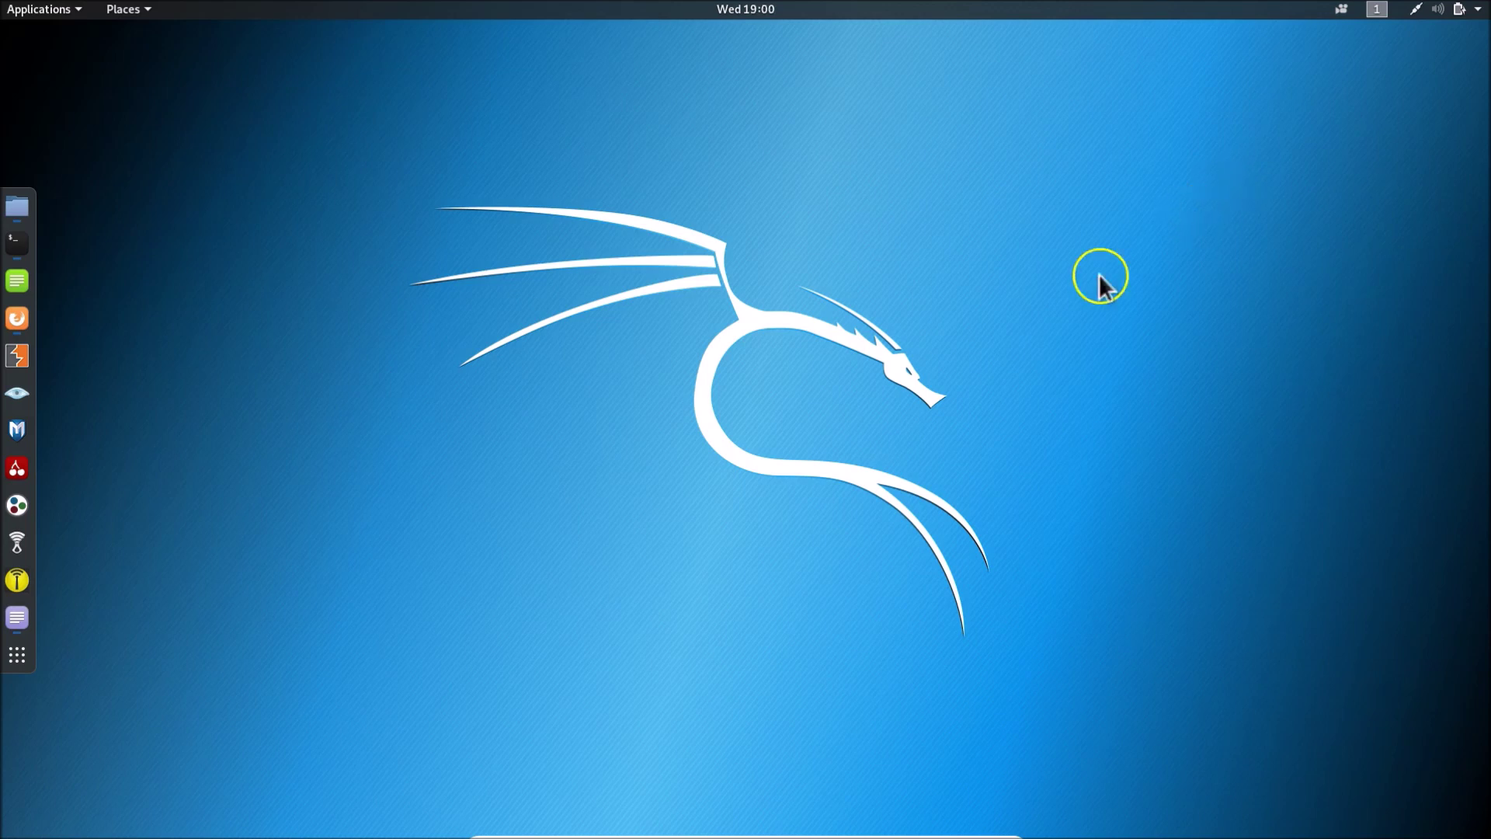
Step: Search 'oper' in the applications overview and launch Opera to its Speed Dial
left_click(19, 662)
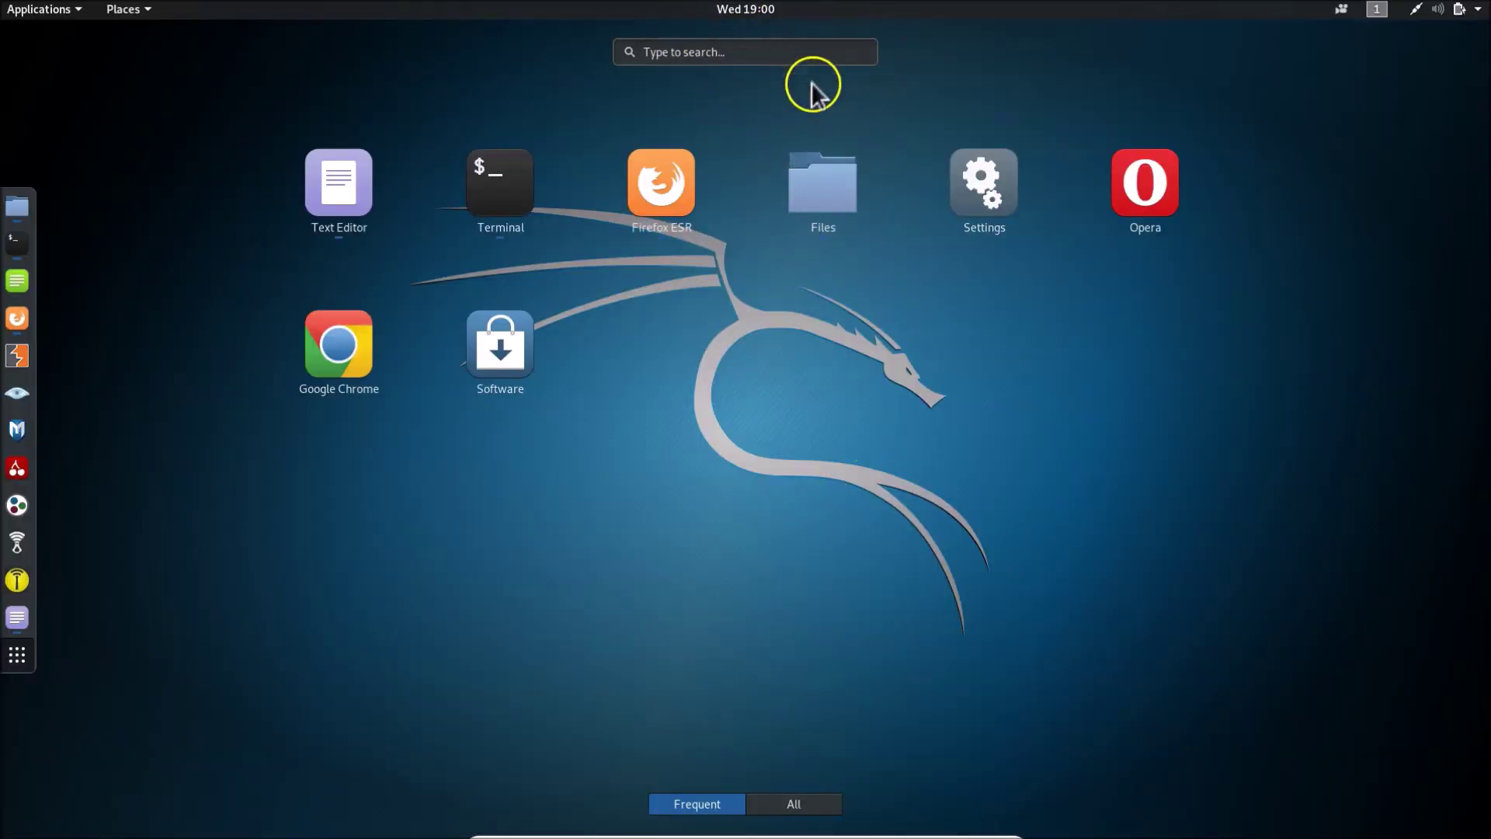
left_click(744, 48)
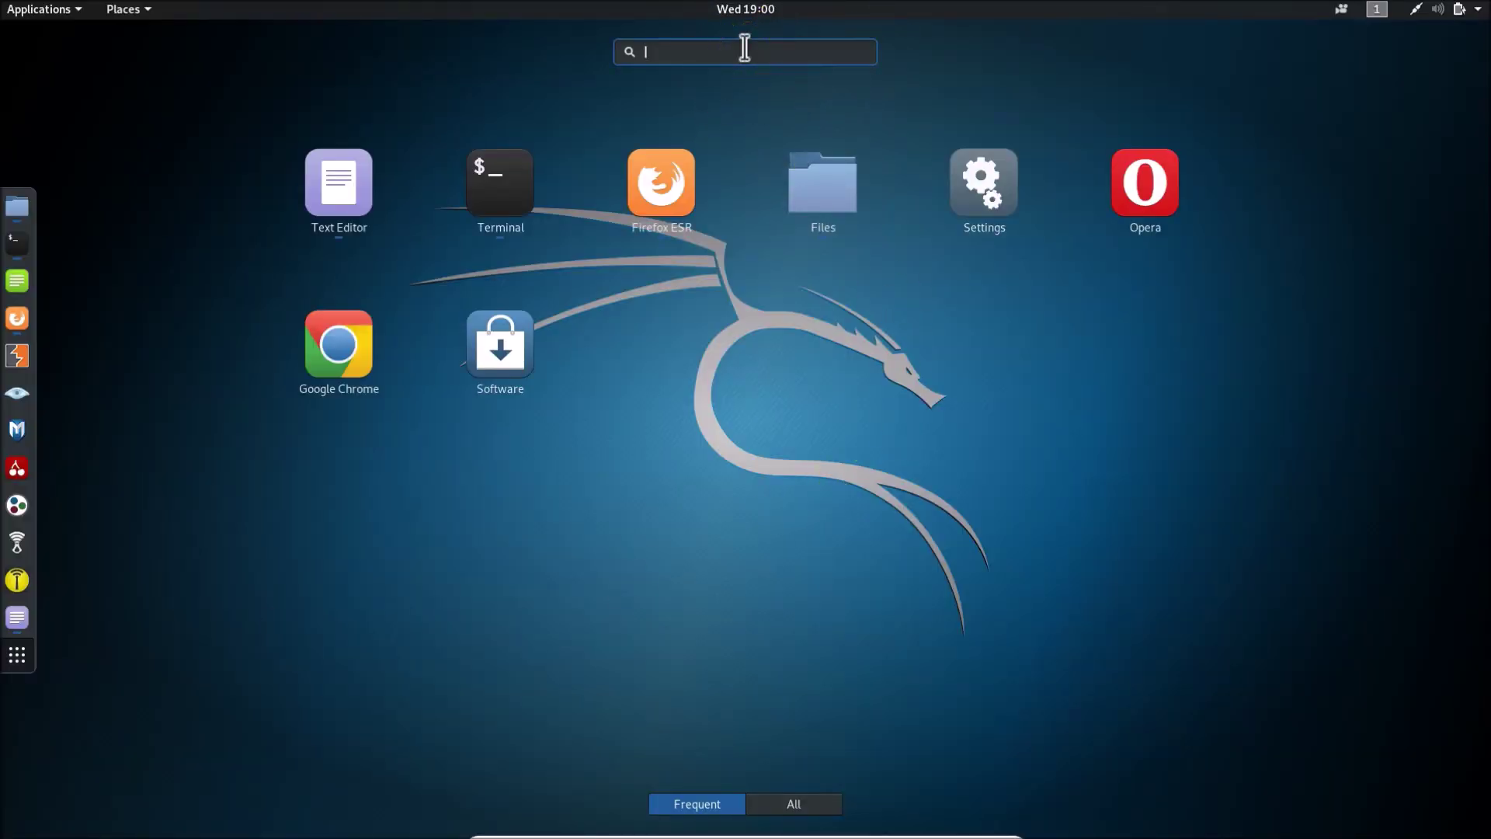
type("opera")
left_click(717, 138)
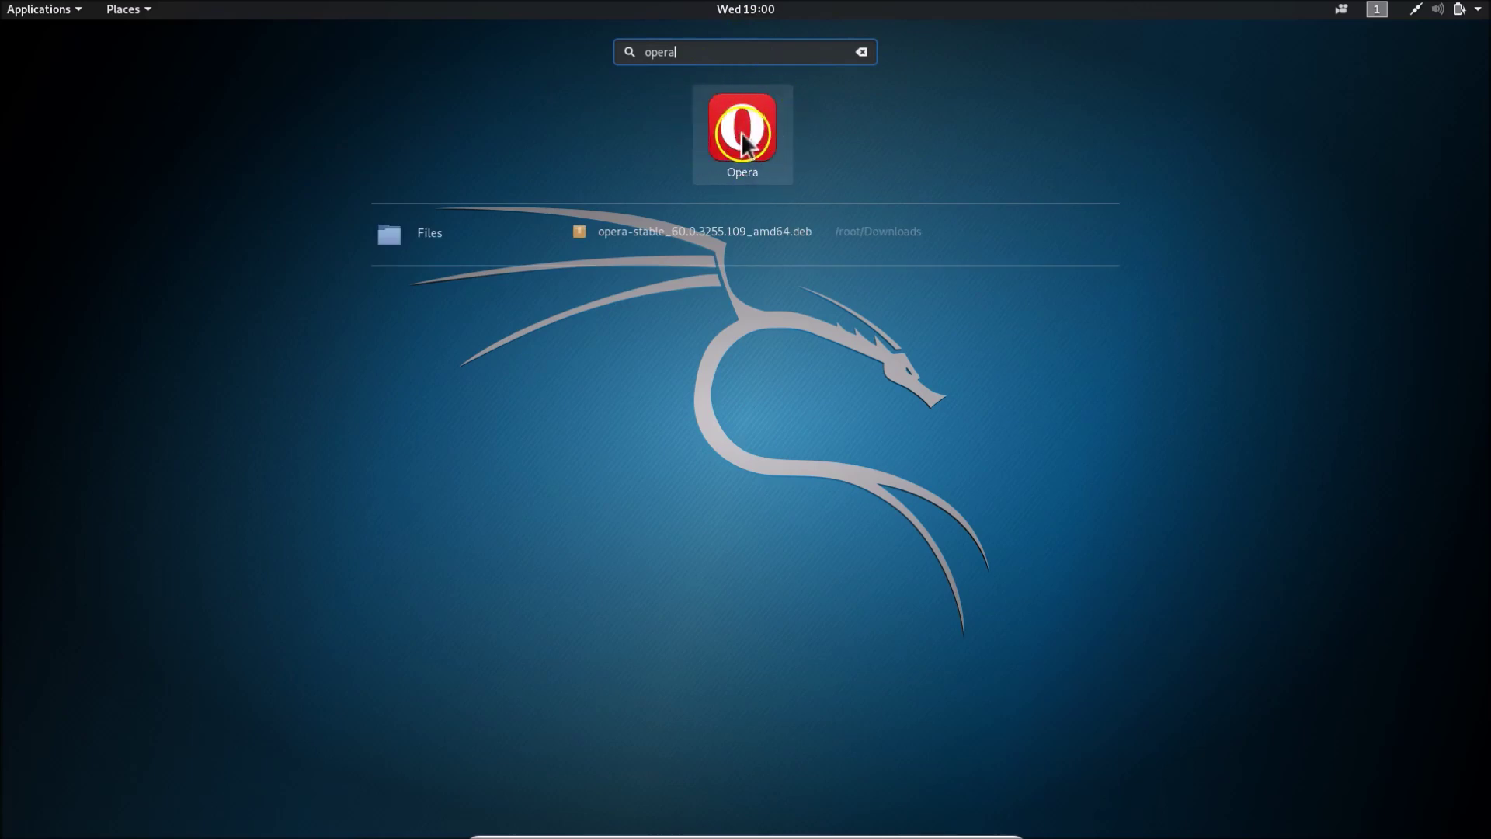
left_click(744, 132)
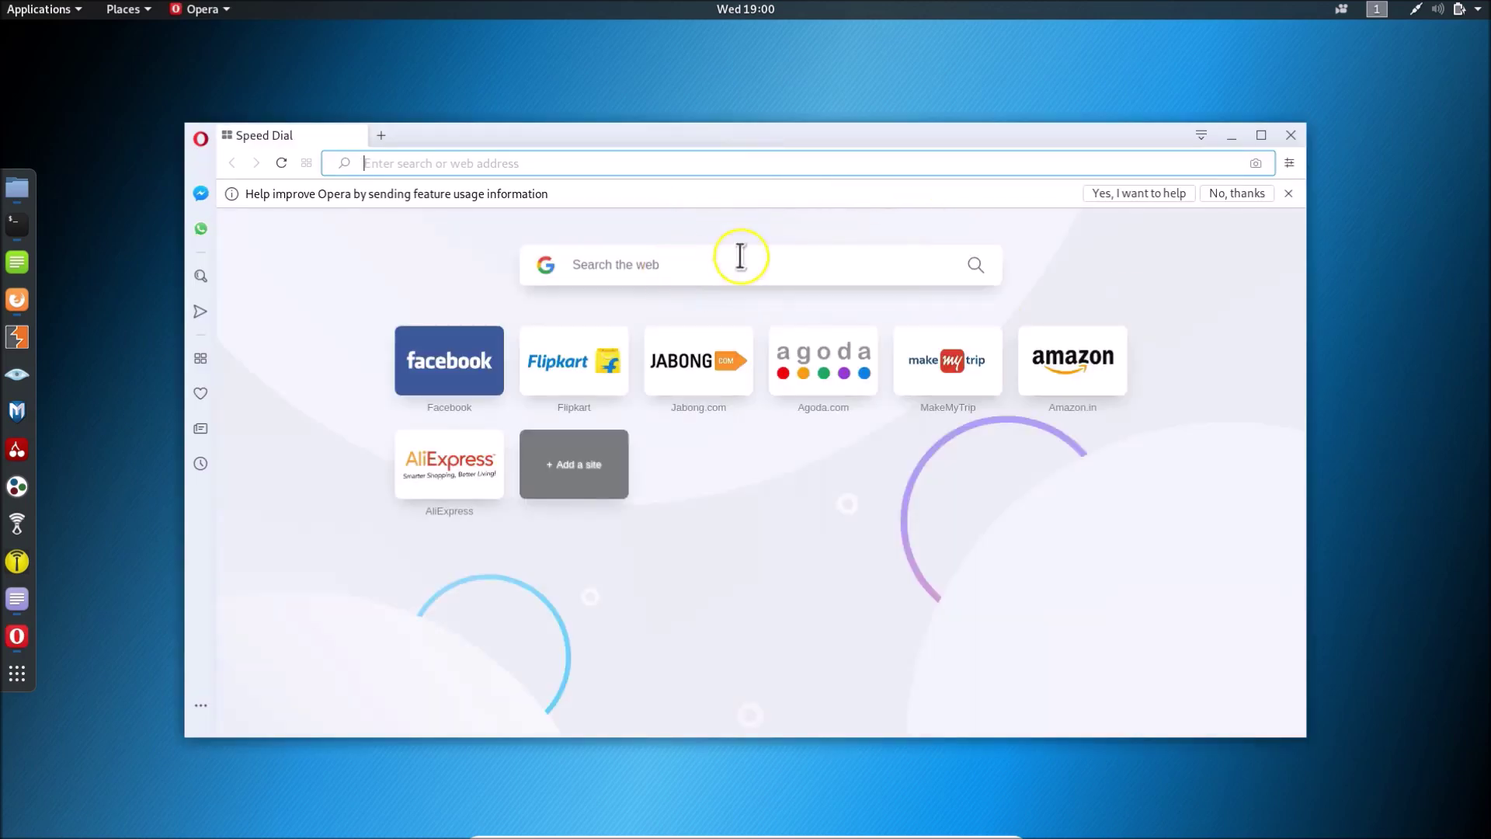
Step: Load google.com in a maximized Opera window, then minimize Opera
left_click(1261, 135)
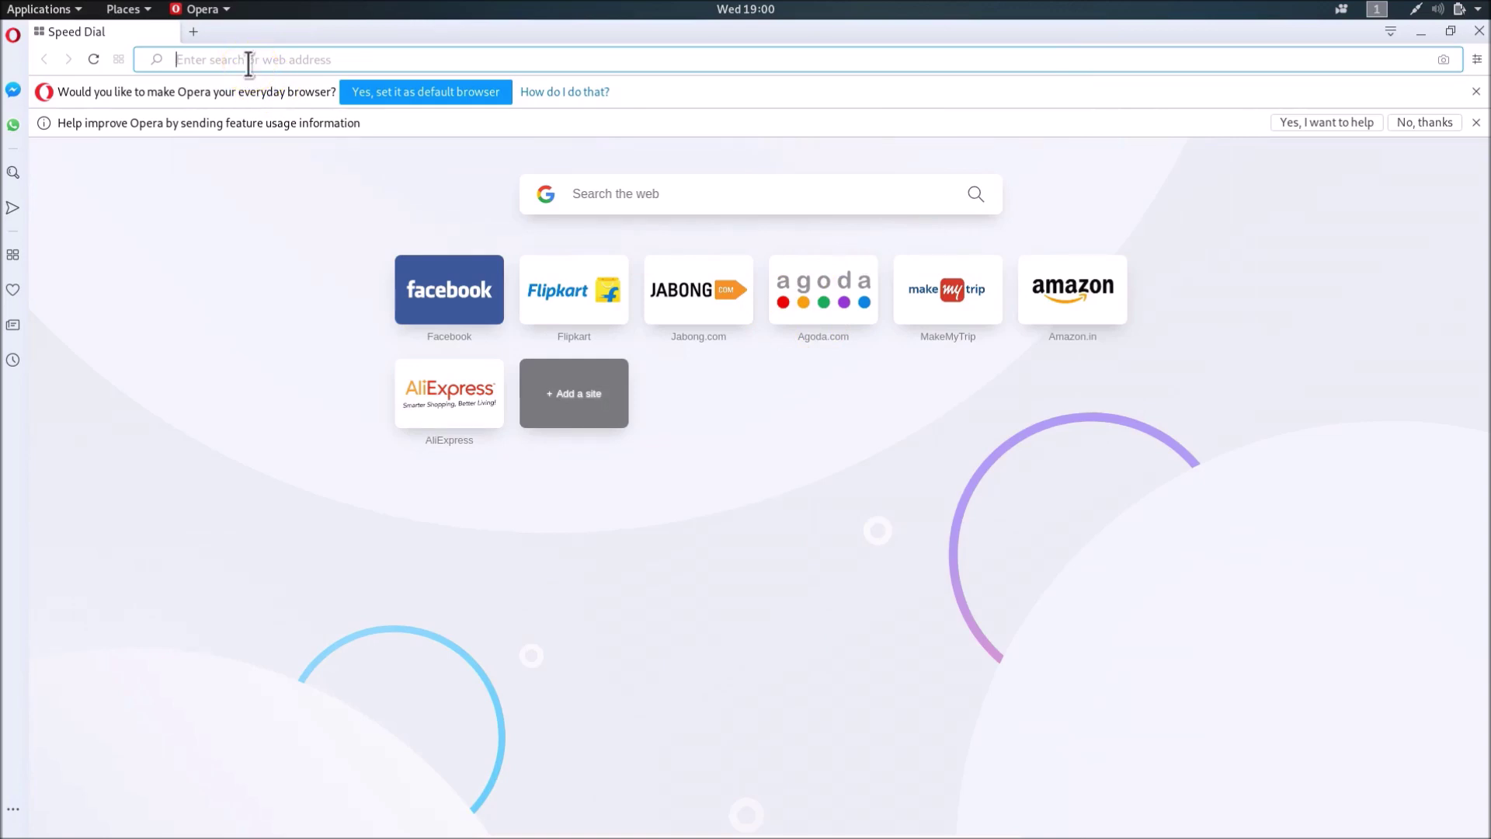
type("google.com")
key("Return")
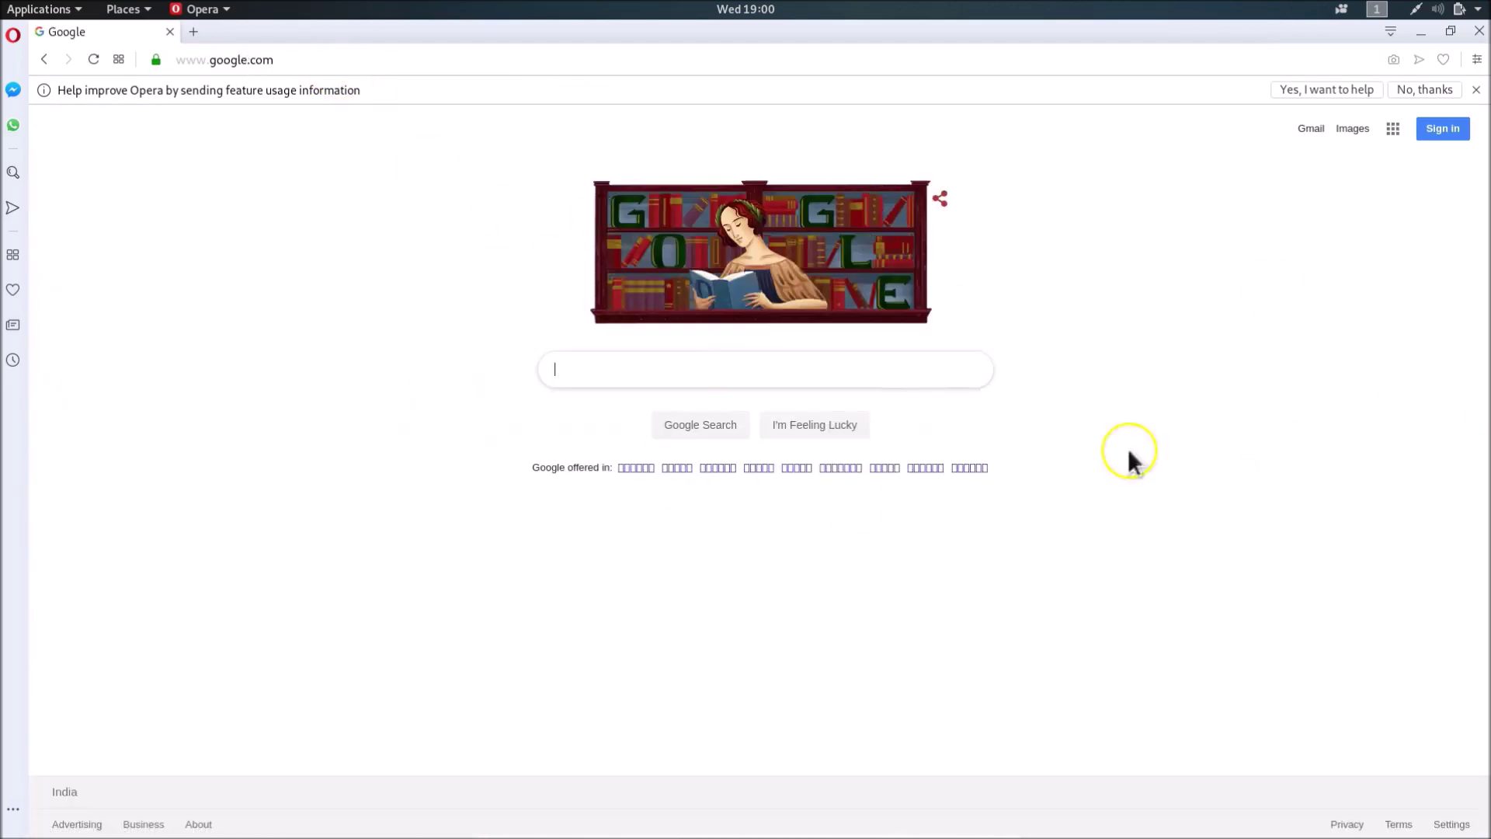
left_click(1420, 34)
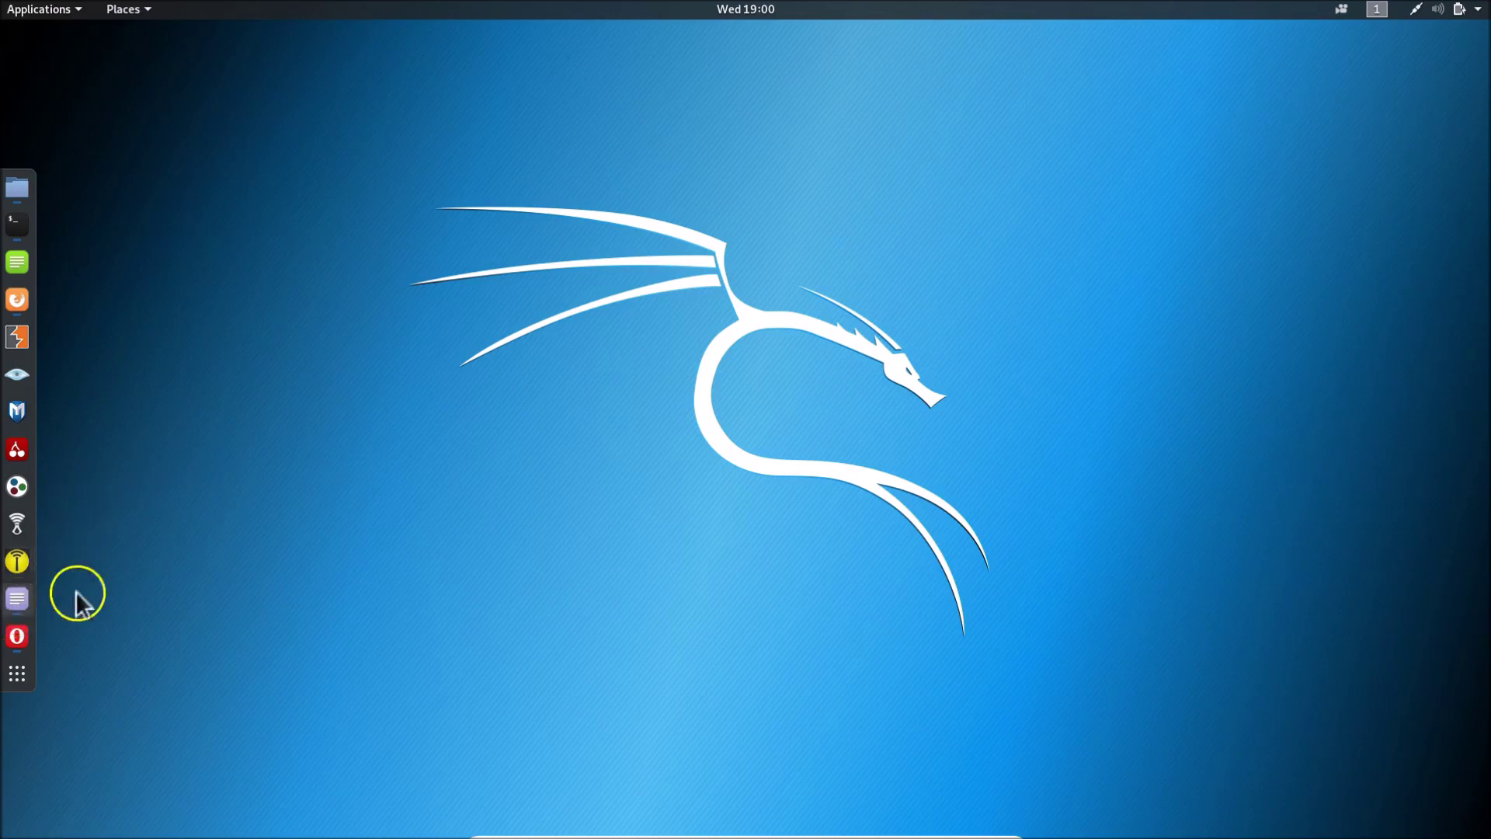